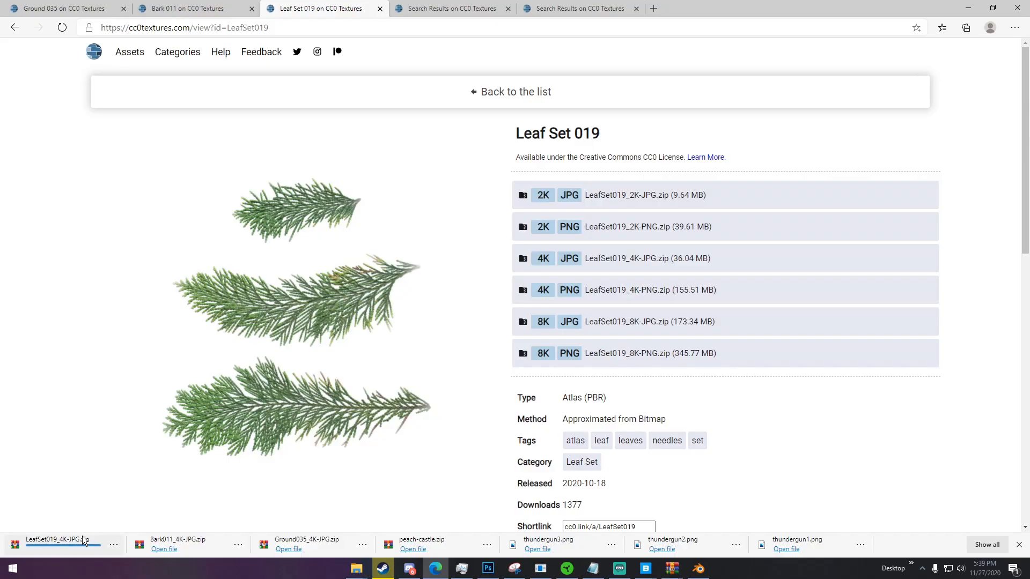
Open the downloaded LeafSet019_4K-JPG.zip archive and bring up its extraction options, dismissing the licence reminder.
{"action": "left_click", "coordinate": [80, 541]}
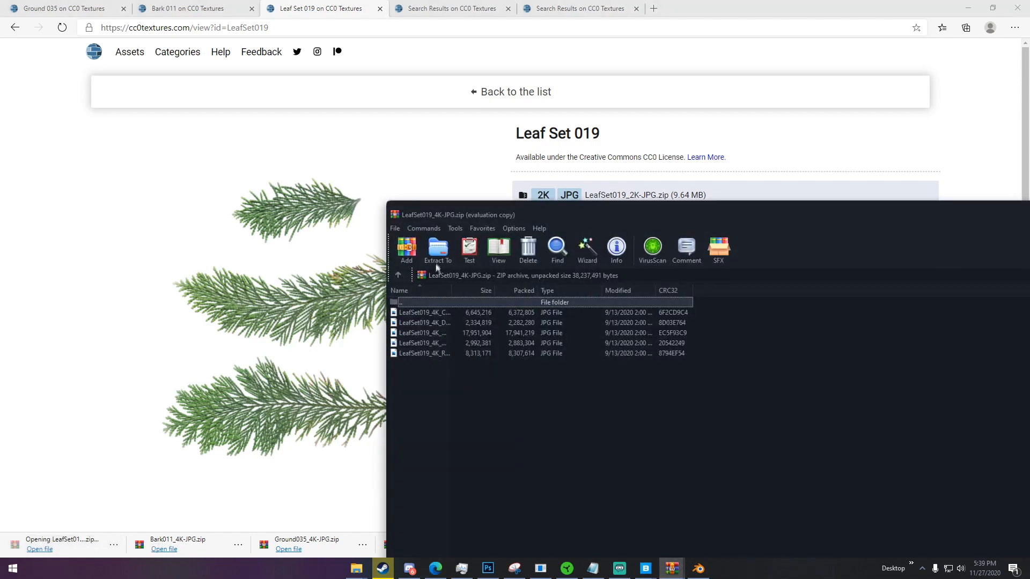
{"action": "left_click", "coordinate": [437, 263]}
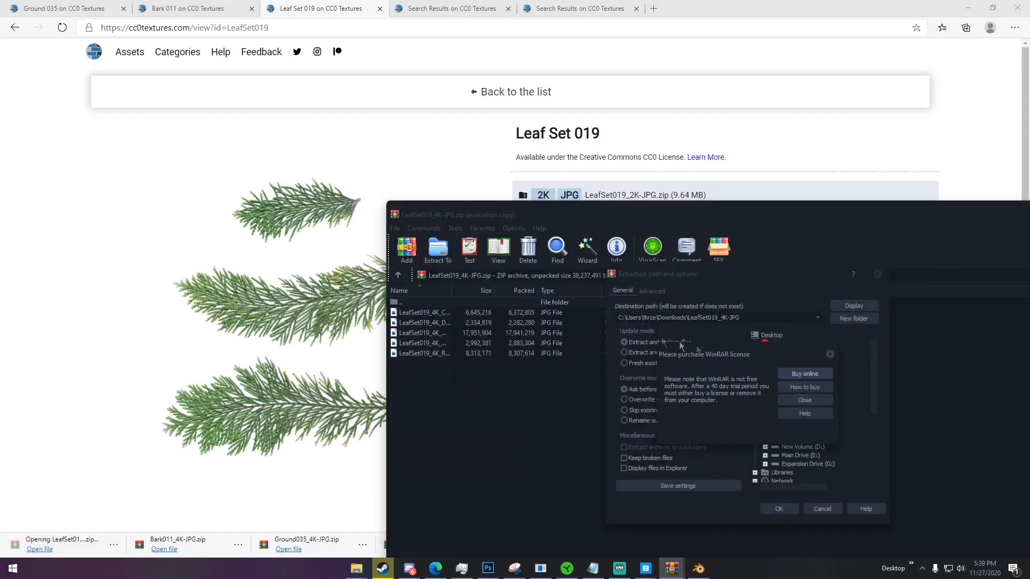
{"action": "left_click", "coordinate": [830, 355]}
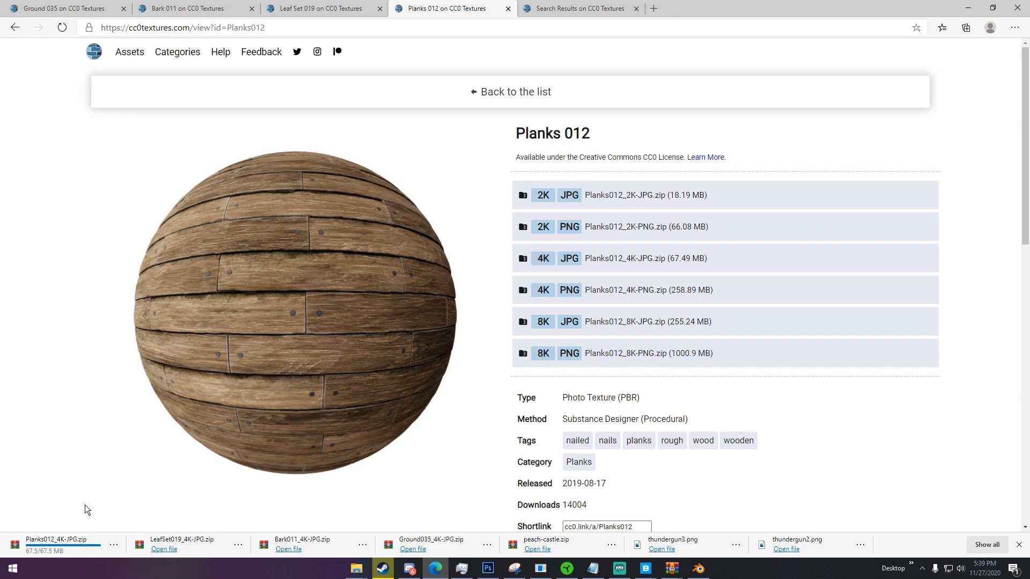
Extract the downloaded Planks012_4K-JPG.zip archive into the texture folder on the desktop.
{"action": "left_click", "coordinate": [75, 543]}
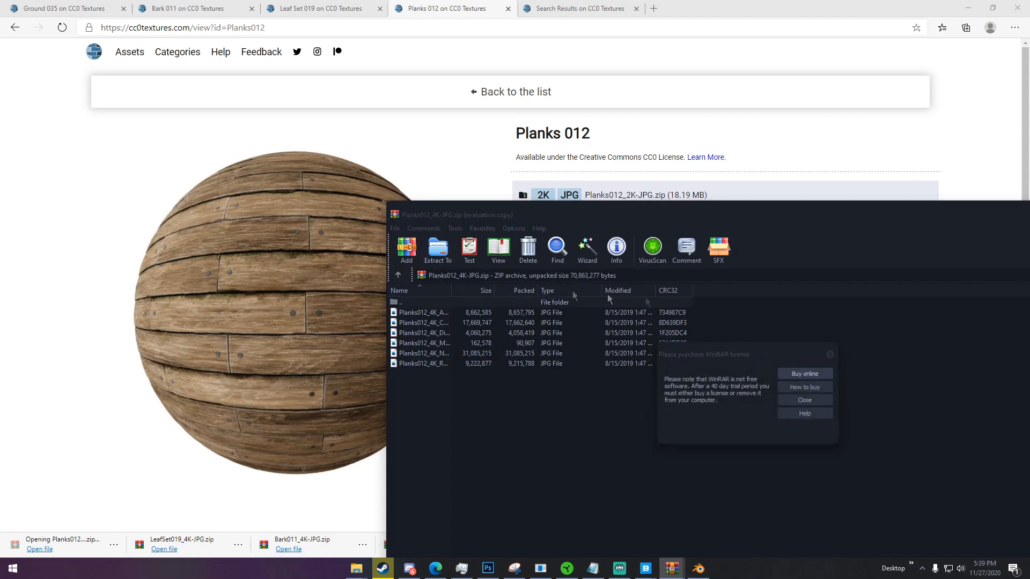
{"action": "key", "text": "Escape"}
{"action": "left_click", "coordinate": [439, 252]}
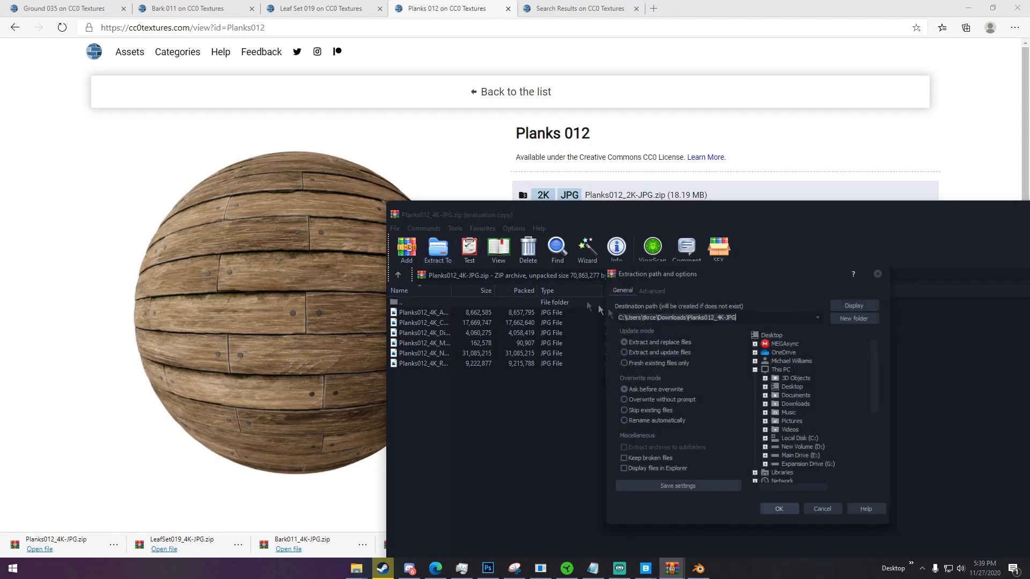
{"action": "left_click", "coordinate": [766, 386]}
{"action": "left_click", "coordinate": [802, 395]}
{"action": "left_click", "coordinate": [778, 509]}
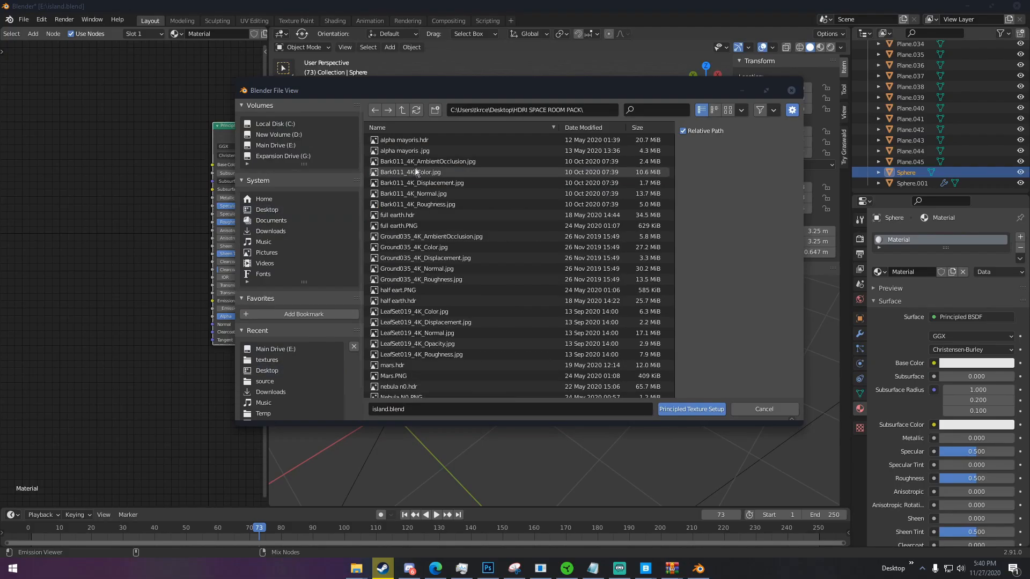
In Blender, try to build the island's Principled texture setup from the five Ground035_4K maps in the HDRI SPACE ROOM PACK folder.
{"action": "left_click_drag", "start_coordinate": [420, 236], "coordinate": [423, 277]}
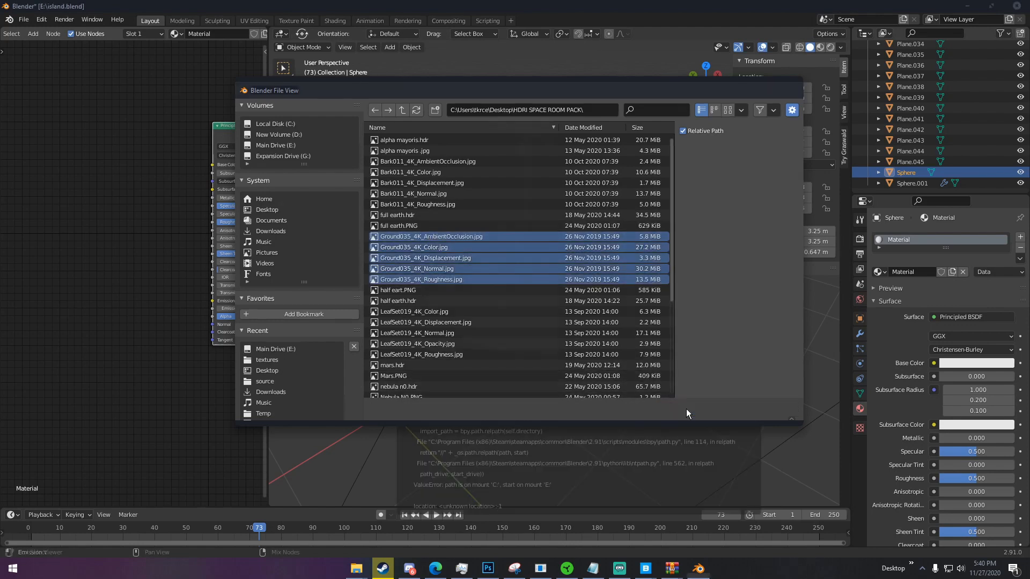
{"action": "left_click", "coordinate": [688, 409]}
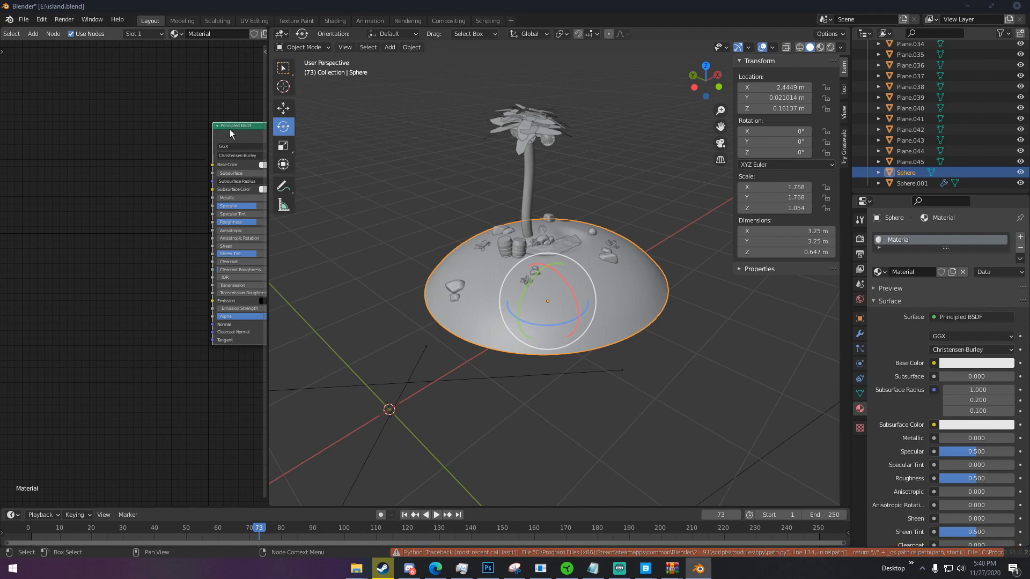
Connect the Displacement node to the Material Output's Displacement input and set the Ground035_4K_Displacement image's color space to Non-Color.
{"action": "middle_click_drag", "start_coordinate": [231, 128], "coordinate": [168, 155]}
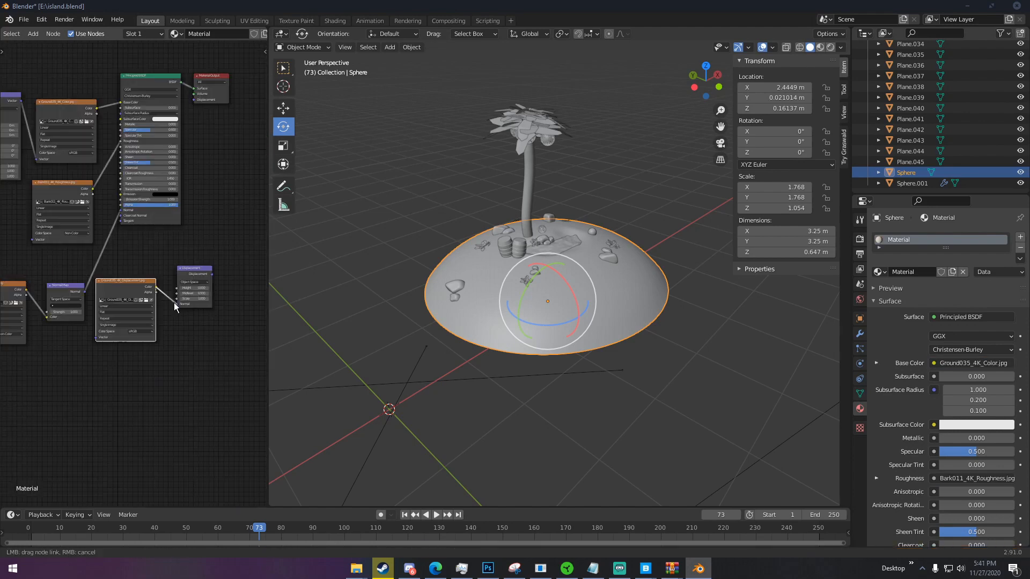
{"action": "left_click_drag", "start_coordinate": [211, 276], "coordinate": [195, 100]}
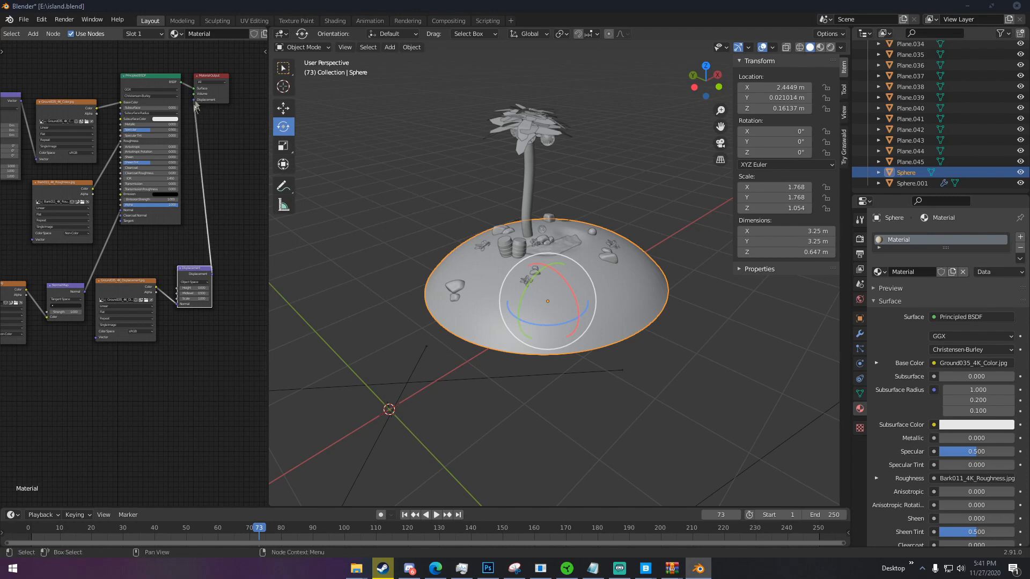
{"action": "left_click", "coordinate": [138, 332]}
{"action": "scroll", "coordinate": [224, 349], "scroll_direction": "up", "scroll_amount": 3}
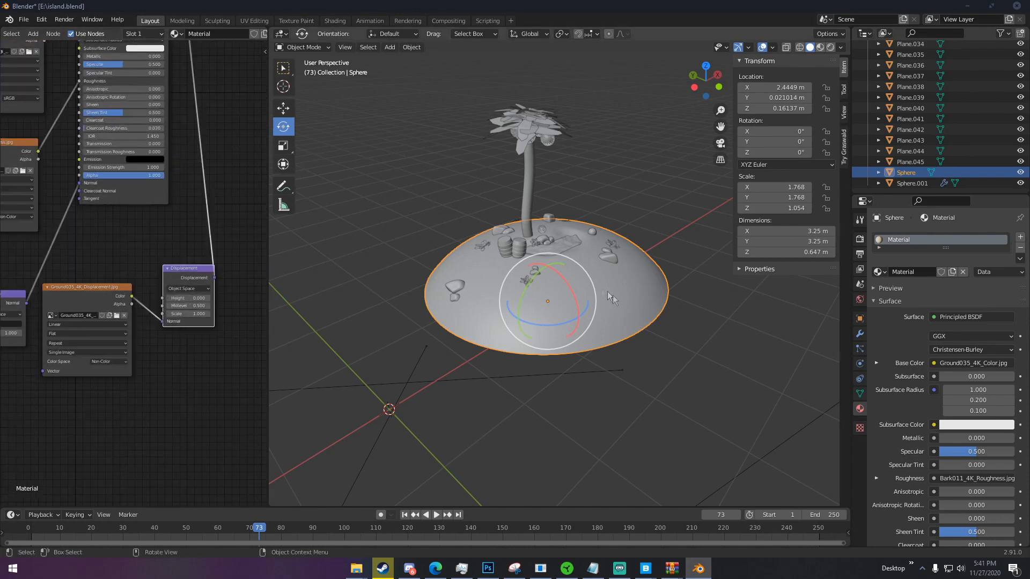
Set the Cycles feature set to Experimental in the render settings.
{"action": "scroll", "coordinate": [596, 291], "scroll_direction": "up", "scroll_amount": 5}
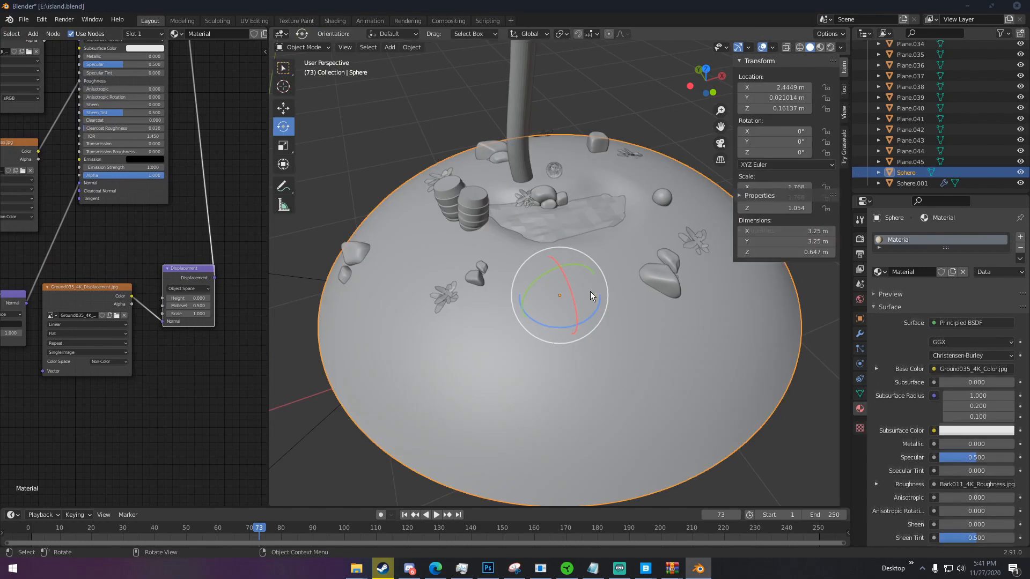
{"action": "left_click", "coordinate": [860, 241]}
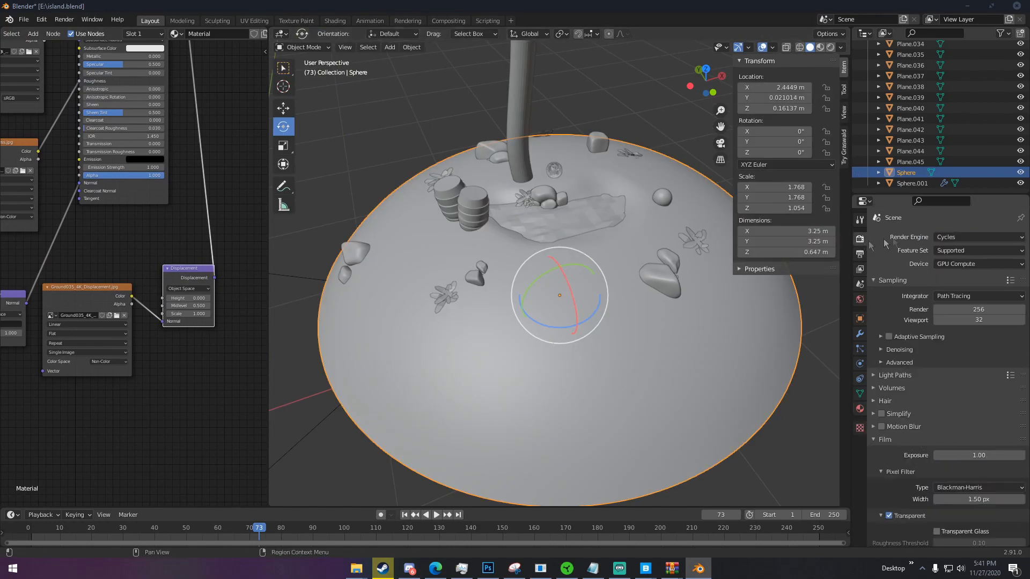
{"action": "left_click", "coordinate": [951, 262]}
{"action": "left_click", "coordinate": [950, 251]}
{"action": "left_click", "coordinate": [955, 274]}
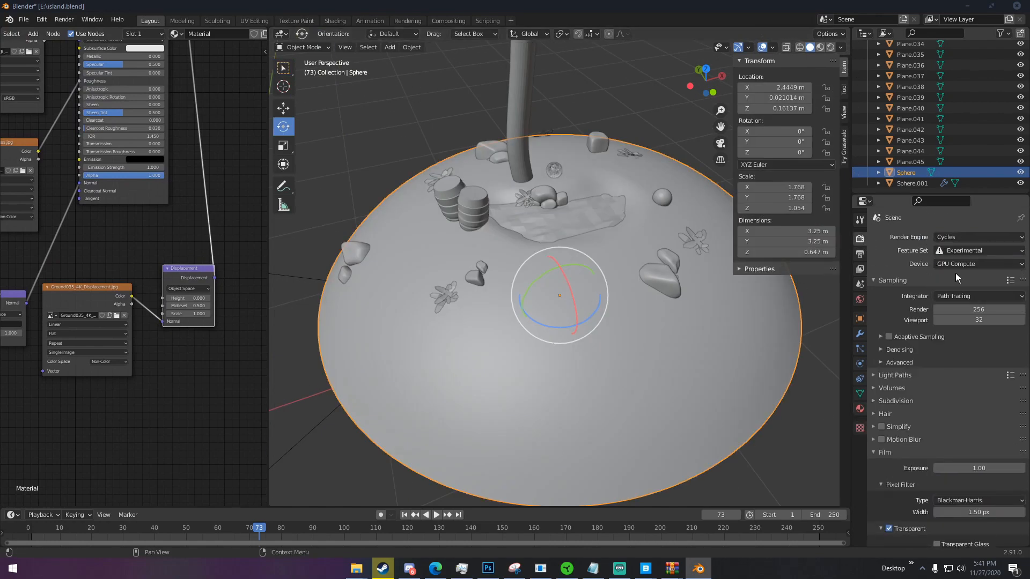
Set the island material's surface displacement method to Displacement and Bump.
{"action": "left_click", "coordinate": [860, 319]}
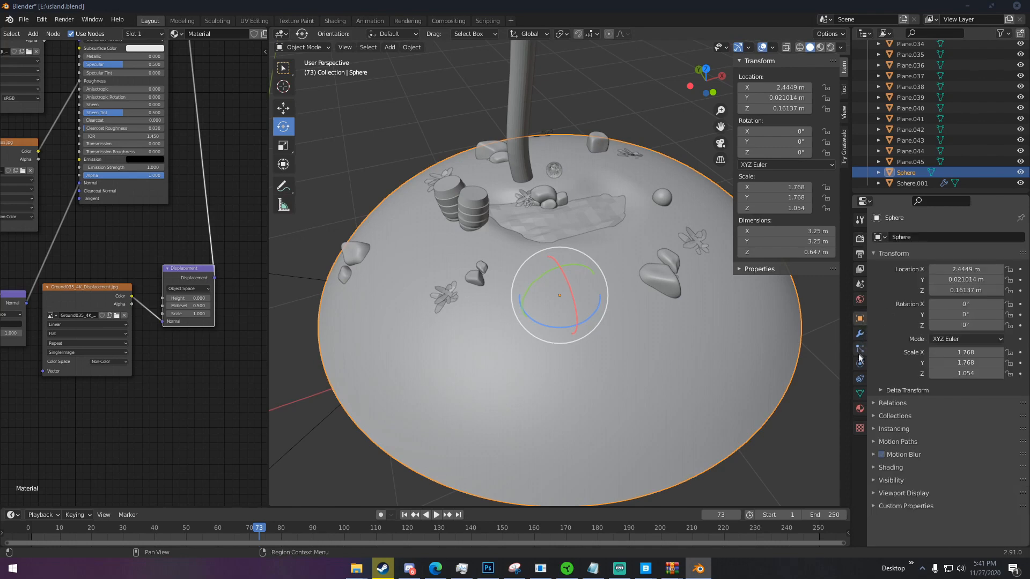
{"action": "left_click", "coordinate": [860, 408]}
{"action": "scroll", "coordinate": [889, 448], "scroll_direction": "down", "scroll_amount": 15}
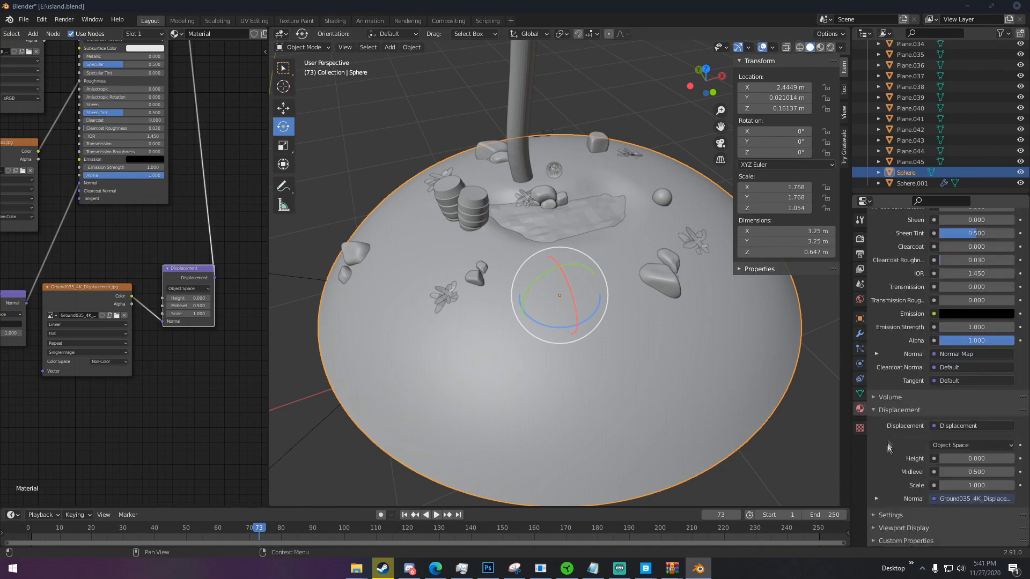
{"action": "left_click", "coordinate": [892, 515]}
{"action": "scroll", "coordinate": [901, 518], "scroll_direction": "down", "scroll_amount": 3}
{"action": "left_click", "coordinate": [955, 520]}
{"action": "left_click", "coordinate": [962, 488]}
Switch the viewport to rendered shading to preview the island's sand material.
{"action": "middle_click_drag", "start_coordinate": [706, 295], "coordinate": [666, 270]}
{"action": "scroll", "coordinate": [665, 270], "scroll_direction": "down", "scroll_amount": 3}
{"action": "key", "text": "z"}
{"action": "left_click", "coordinate": [663, 206]}
{"action": "scroll", "coordinate": [667, 247], "scroll_direction": "up", "scroll_amount": 2}
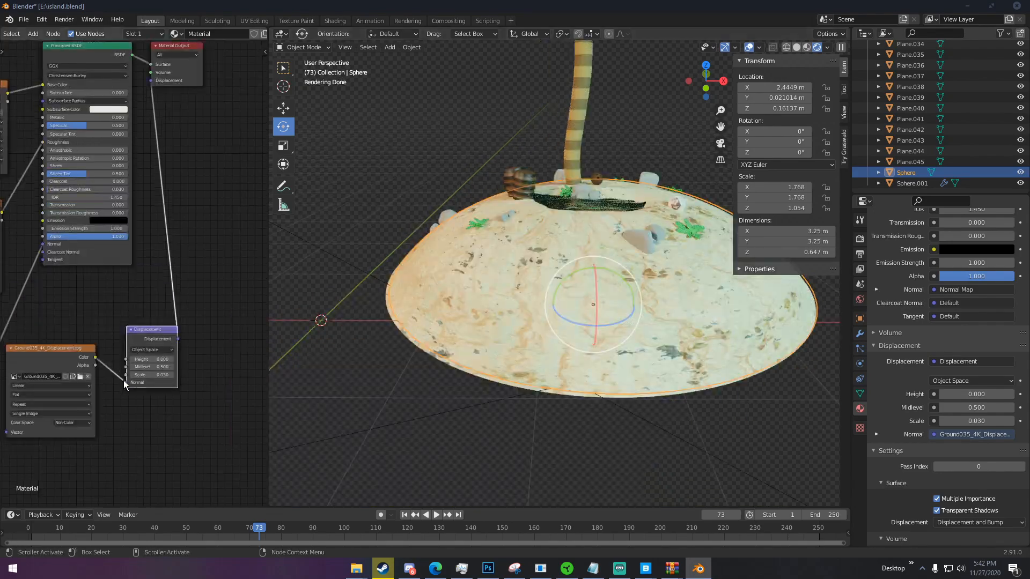
Move the displacement image's color link from the Displacement node's Normal input to its Height input.
{"action": "left_click_drag", "start_coordinate": [125, 385], "coordinate": [125, 359]}
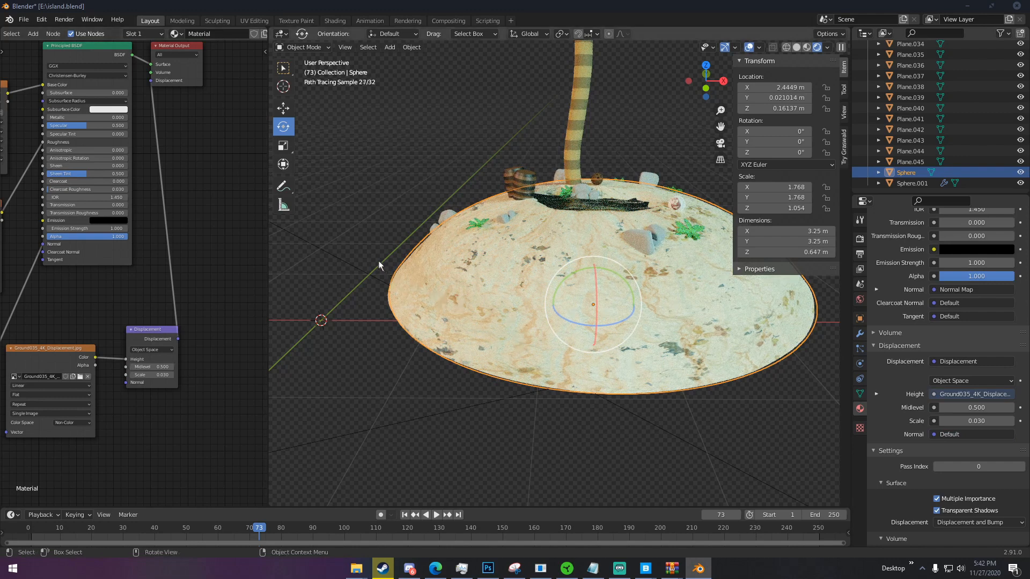
{"action": "scroll", "coordinate": [115, 34], "scroll_direction": "up", "scroll_amount": 4}
Scale the island's UVs up about 3 times in the UV Editor so the sand texture repeats more finely.
{"action": "left_click", "coordinate": [12, 34]}
{"action": "left_click", "coordinate": [37, 89]}
{"action": "key", "text": "Tab"}
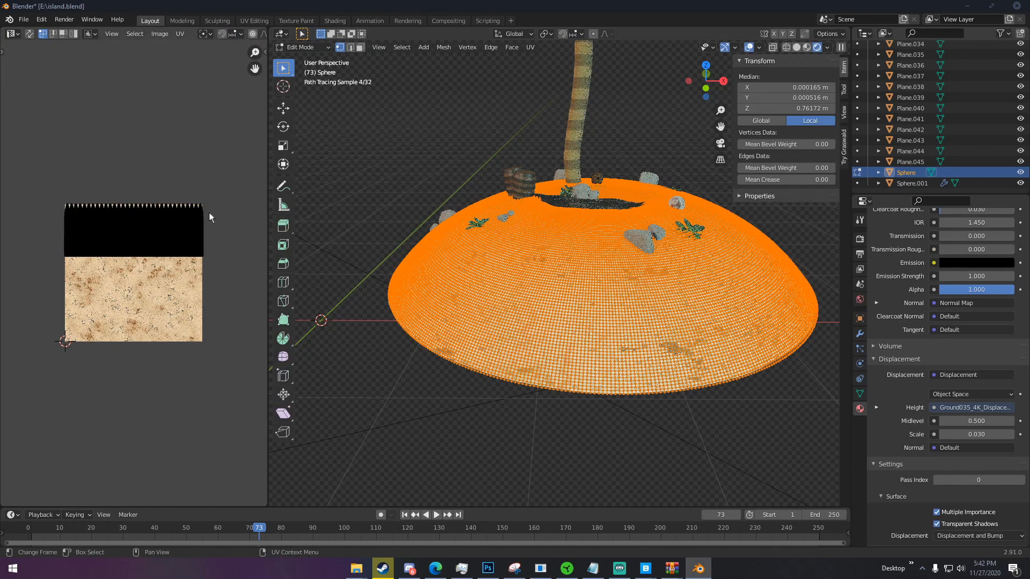
{"action": "scroll", "coordinate": [214, 250], "scroll_direction": "down", "scroll_amount": 1}
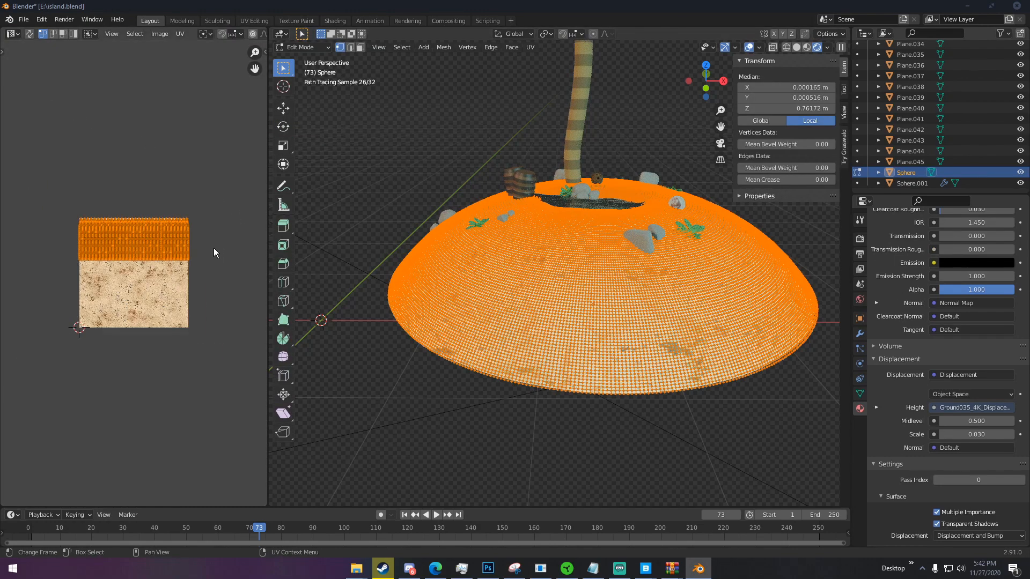
{"action": "key", "text": "s"}
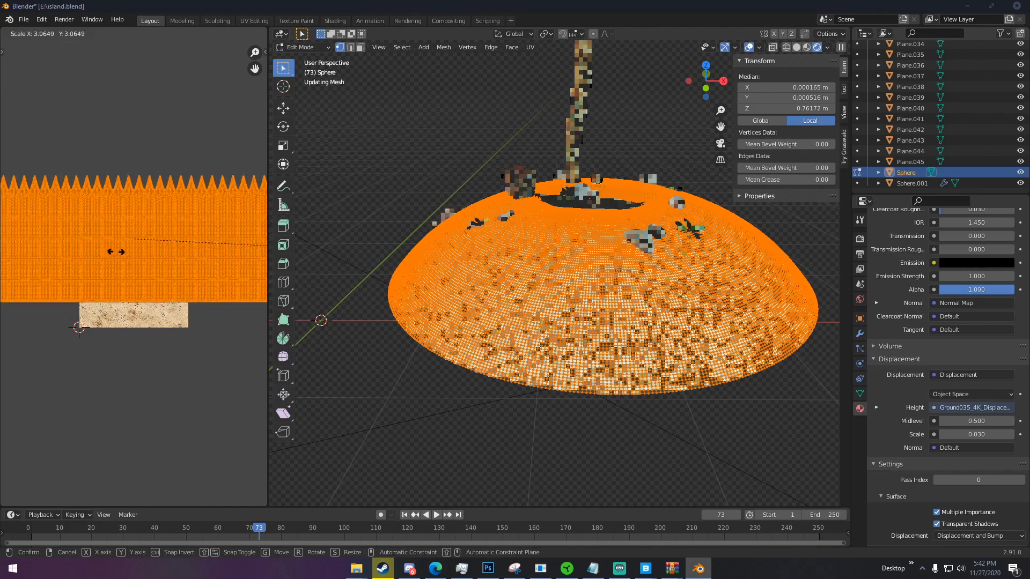
{"action": "left_click", "coordinate": [124, 252]}
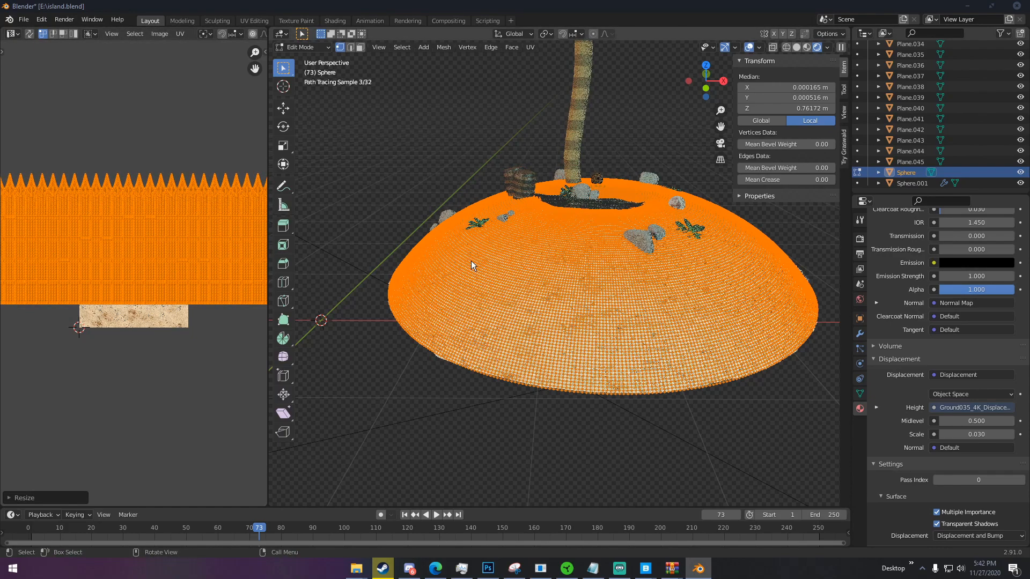
{"action": "key", "text": "Tab"}
{"action": "scroll", "coordinate": [609, 245], "scroll_direction": "down", "scroll_amount": 3}
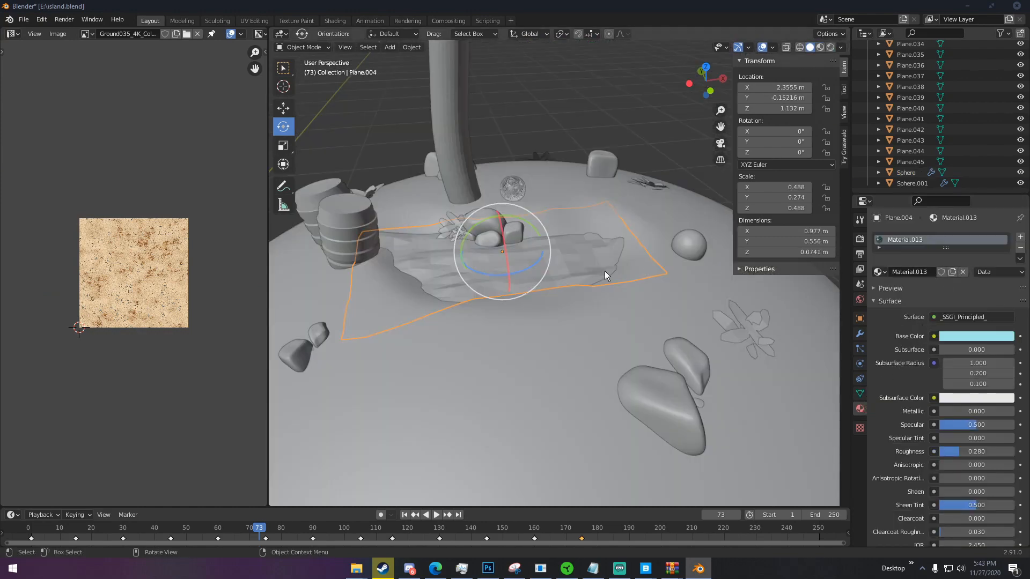
Scale the pond's water plane up about 1.07 times and lower it slightly into the sand.
{"action": "middle_click_drag", "start_coordinate": [574, 271], "coordinate": [636, 253]}
{"action": "key", "text": "s"}
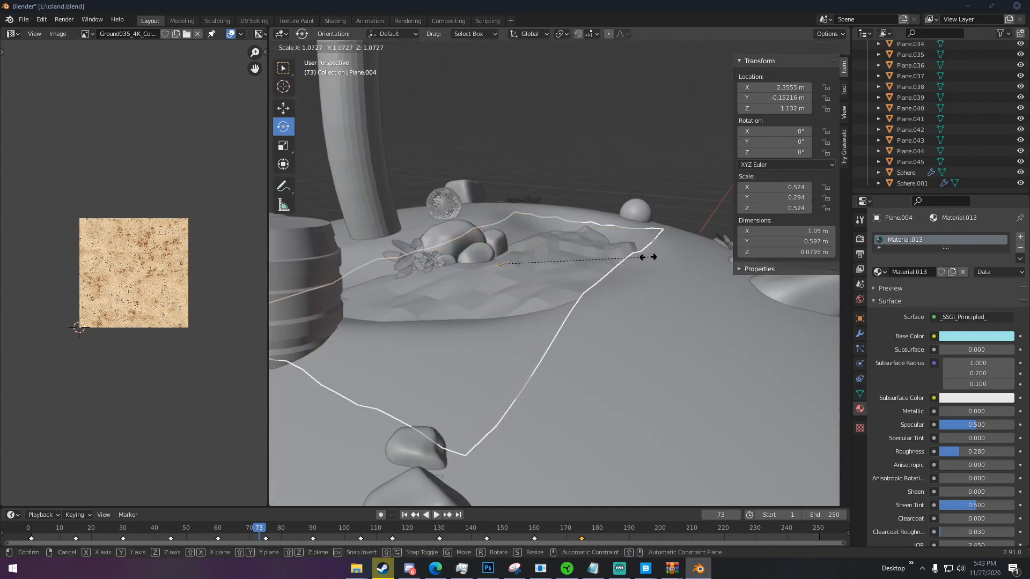
{"action": "left_click", "coordinate": [679, 268]}
{"action": "key", "text": "g"}
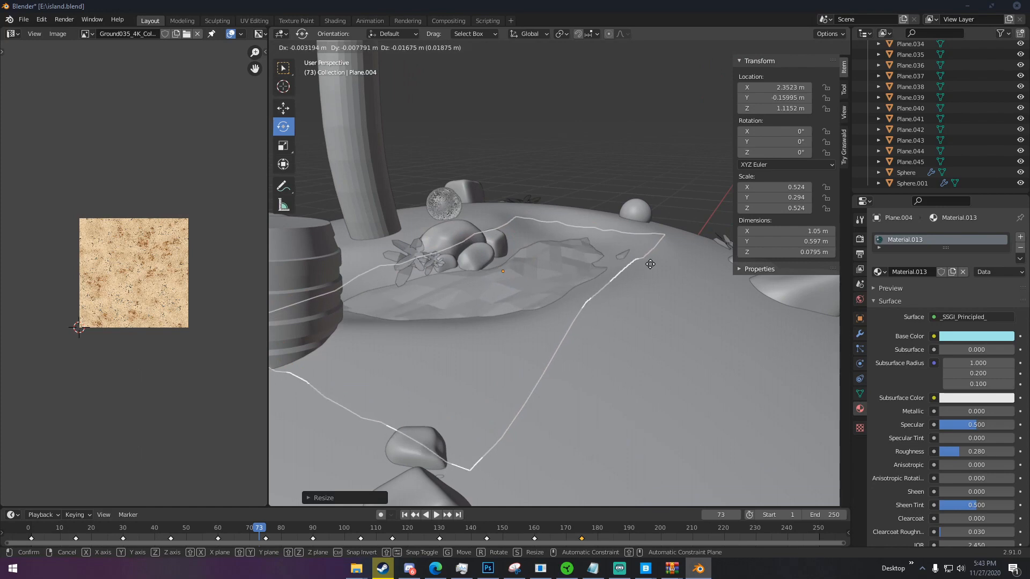
{"action": "left_click", "coordinate": [648, 264]}
Adjust the water plane's mesh in Edit Mode to sink the small stray patch beside the pond beneath the sand.
{"action": "key", "text": "Tab"}
{"action": "middle_click_drag", "start_coordinate": [649, 264], "coordinate": [631, 280]}
{"action": "key", "text": "Tab"}
{"action": "left_click", "coordinate": [621, 266]}
{"action": "left_click", "coordinate": [621, 266]}
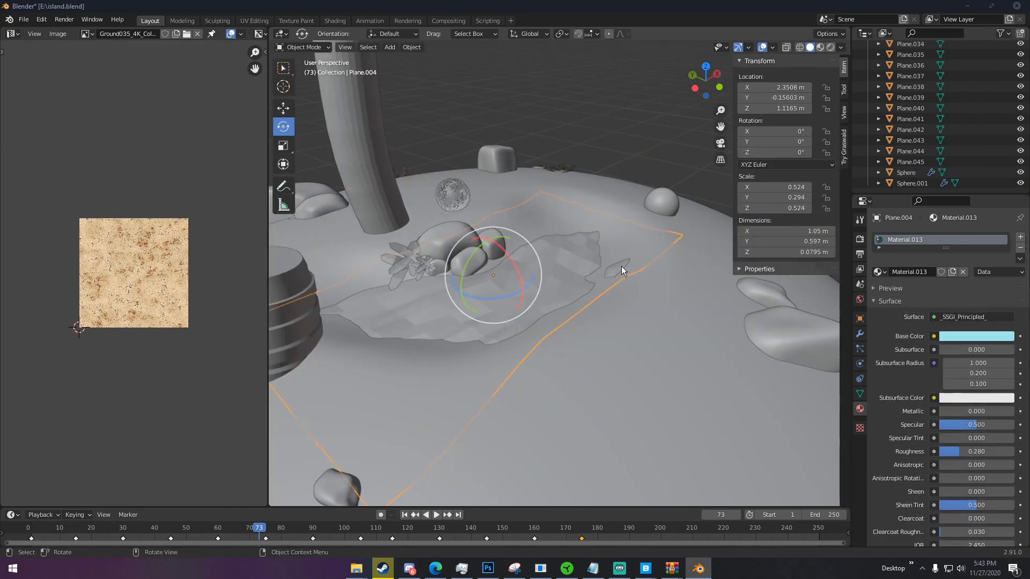
{"action": "key", "text": "Tab"}
{"action": "key", "text": "Tab"}
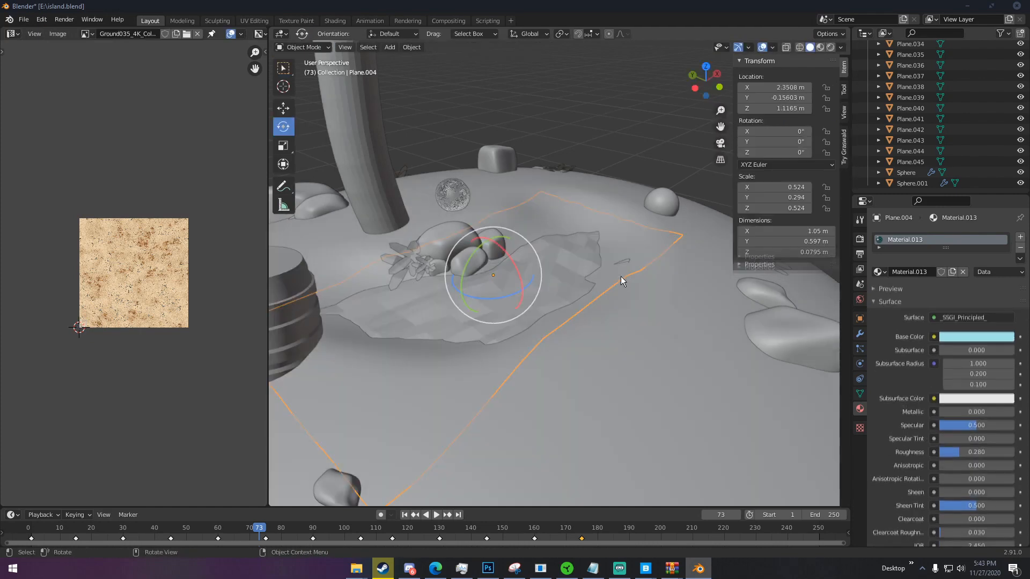
{"action": "key", "text": "Tab"}
{"action": "key", "text": "Tab"}
{"action": "middle_click_drag", "start_coordinate": [624, 274], "coordinate": [551, 266]}
{"action": "scroll", "coordinate": [618, 269], "scroll_direction": "down", "scroll_amount": 5}
{"action": "scroll", "coordinate": [551, 266], "scroll_direction": "up", "scroll_amount": 5}
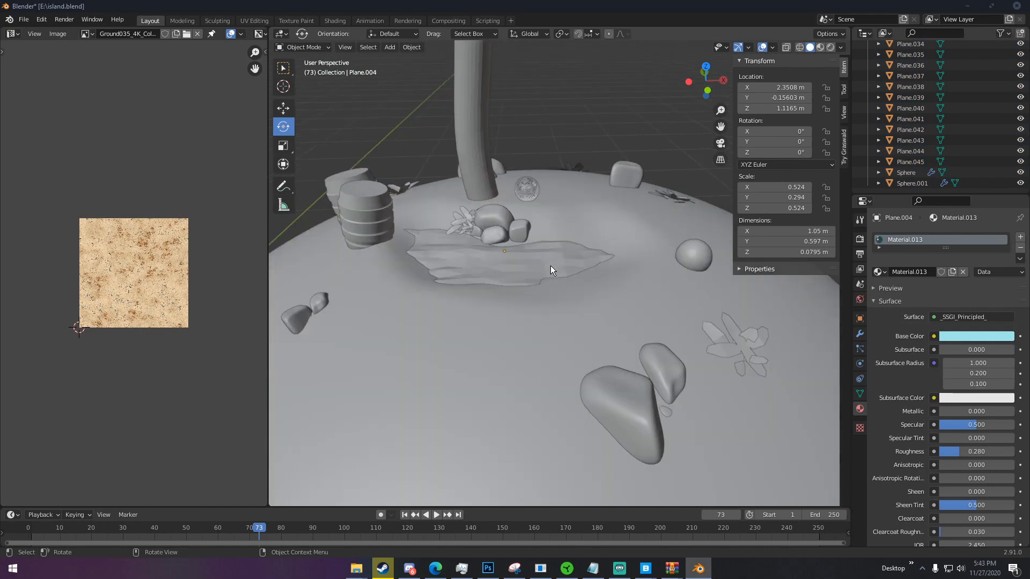
Replace the water plane's Triangulate modifier with a Subdivision Surface modifier.
{"action": "left_click", "coordinate": [860, 334]}
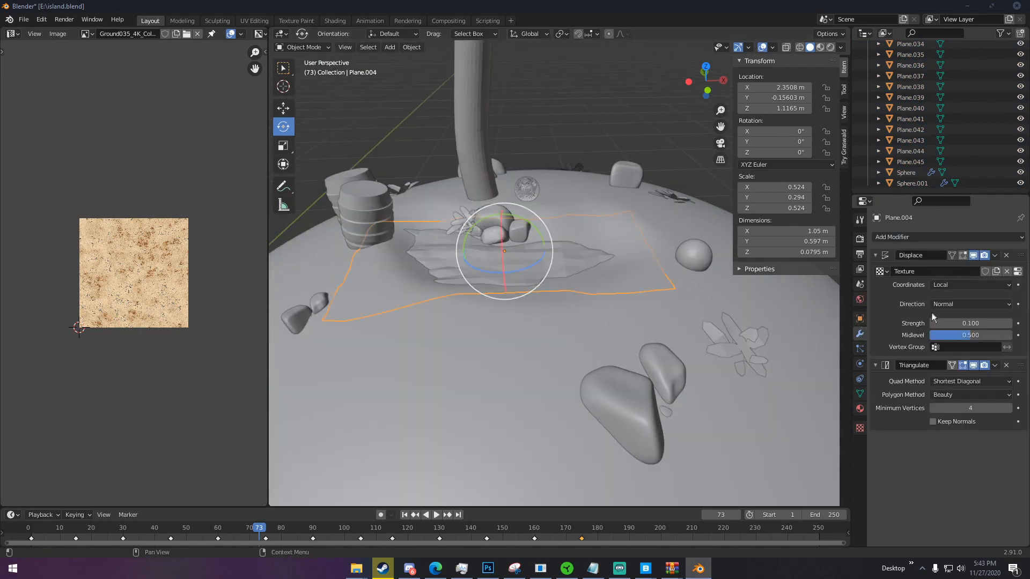
{"action": "left_click", "coordinate": [1006, 366]}
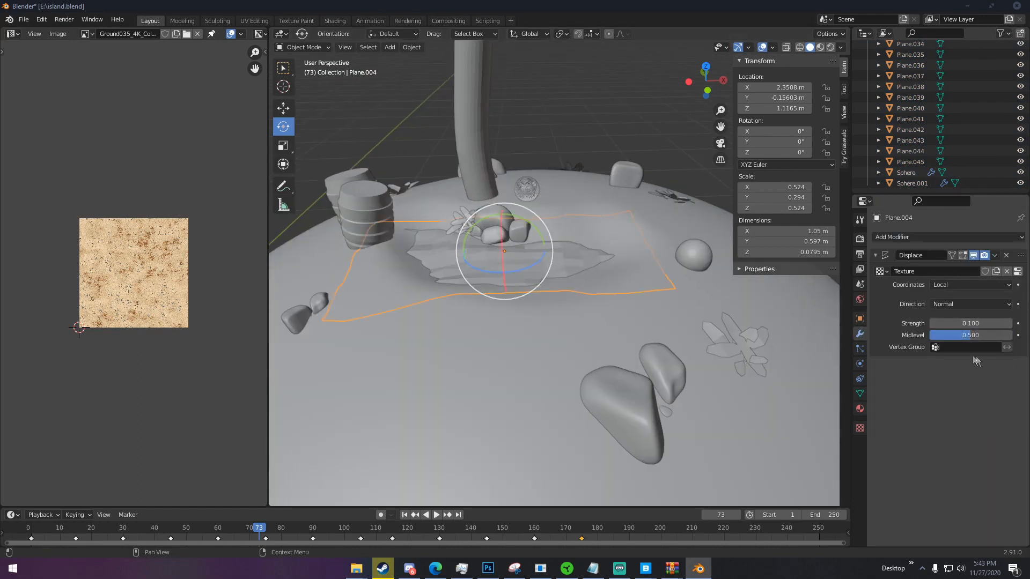
{"action": "middle_click_drag", "start_coordinate": [584, 252], "coordinate": [567, 265]}
{"action": "scroll", "coordinate": [603, 264], "scroll_direction": "up", "scroll_amount": 4}
{"action": "left_click", "coordinate": [916, 237]}
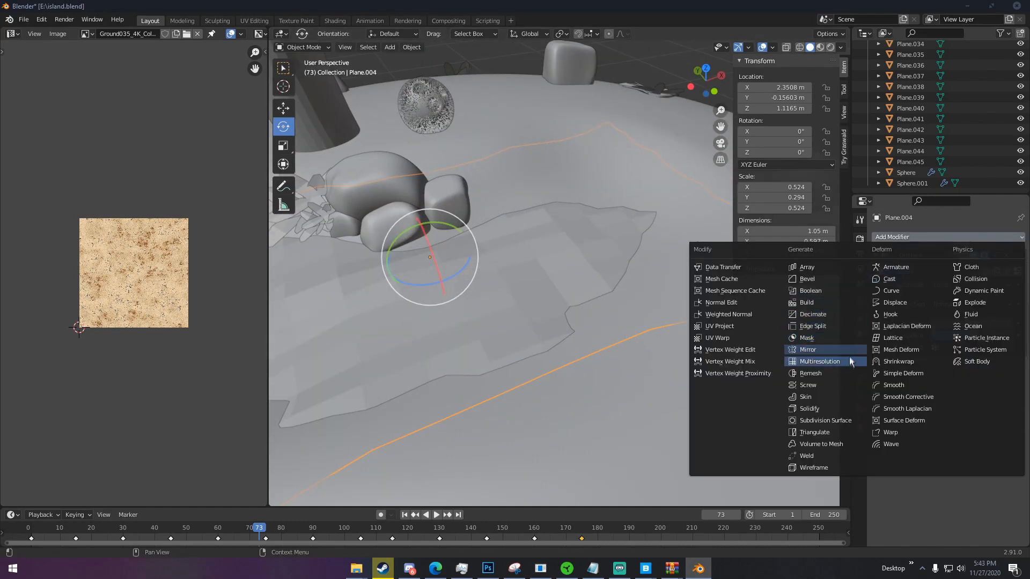
{"action": "left_click", "coordinate": [847, 421]}
{"action": "scroll", "coordinate": [639, 320], "scroll_direction": "down", "scroll_amount": 3}
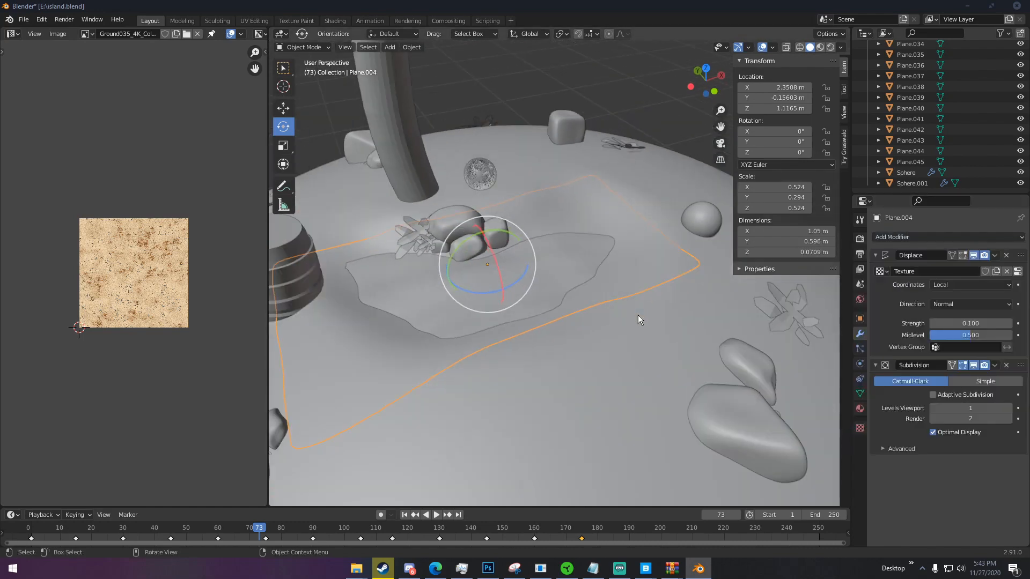
{"action": "scroll", "coordinate": [637, 316], "scroll_direction": "down", "scroll_amount": 3}
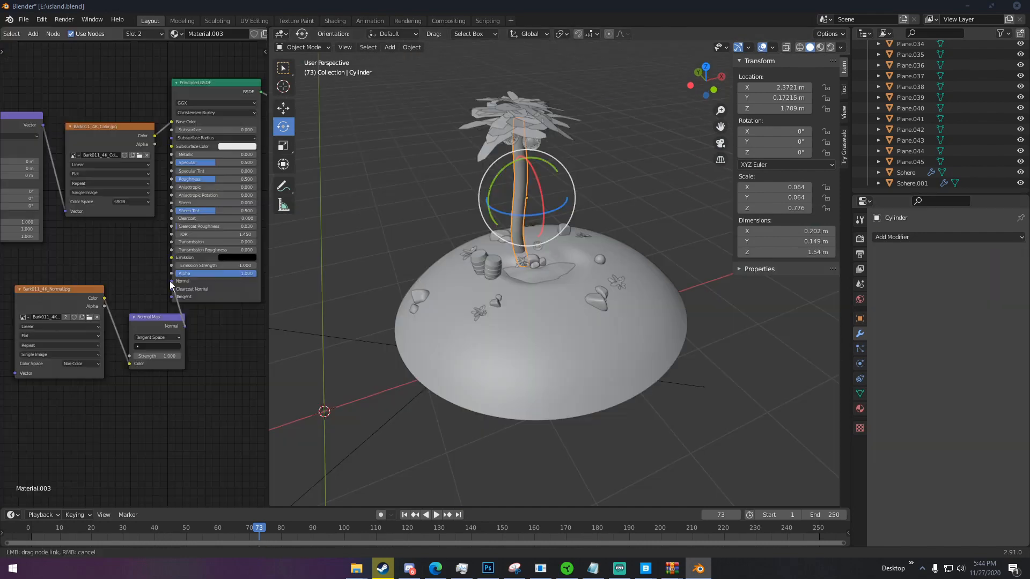
Duplicate the Bark011_4K_Normal image node in the palm trunk's material and load Bark011_4K_Roughness.jpg into the copy.
{"action": "middle_click_drag", "start_coordinate": [169, 281], "coordinate": [144, 231]}
{"action": "left_click", "coordinate": [111, 236]}
{"action": "key", "text": "shift+d"}
{"action": "left_click", "coordinate": [128, 356]}
{"action": "left_click", "coordinate": [140, 379]}
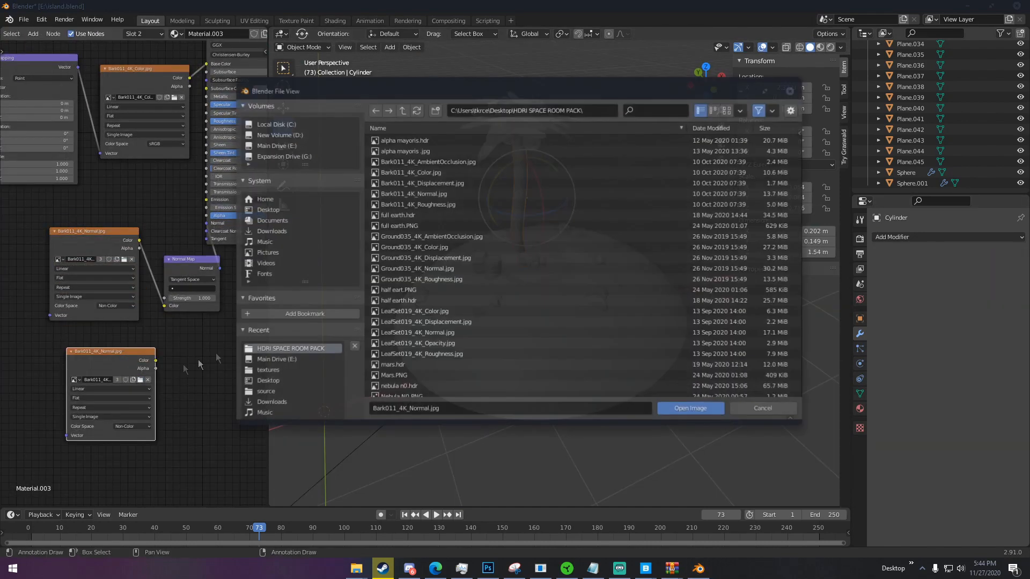
{"action": "double_click", "coordinate": [417, 204]}
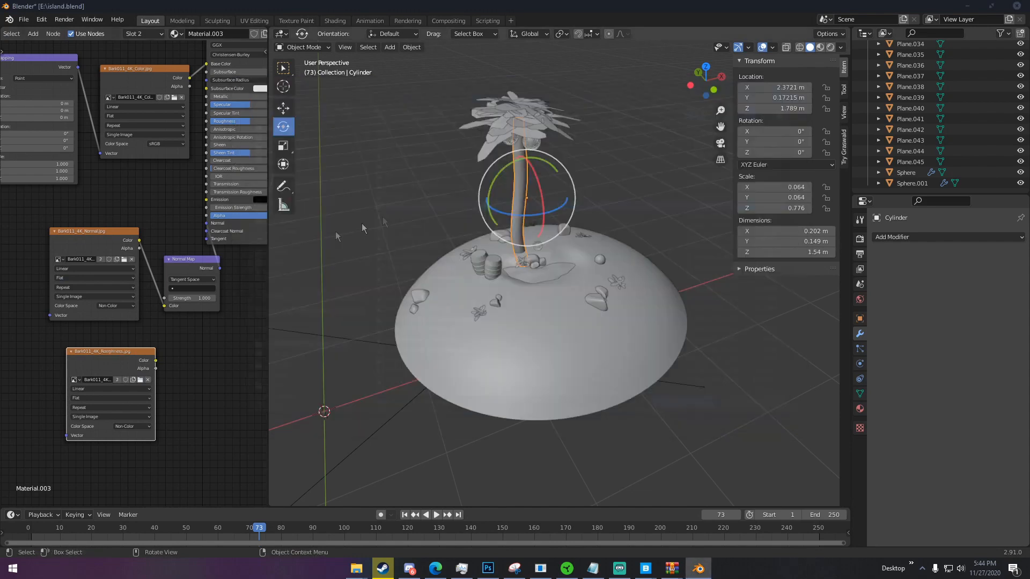
Link the Bark011_4K_Roughness.jpg colour output to the trunk shader's Roughness input and preview the trunk in Rendered shading.
{"action": "left_click_drag", "start_coordinate": [156, 361], "coordinate": [170, 340]}
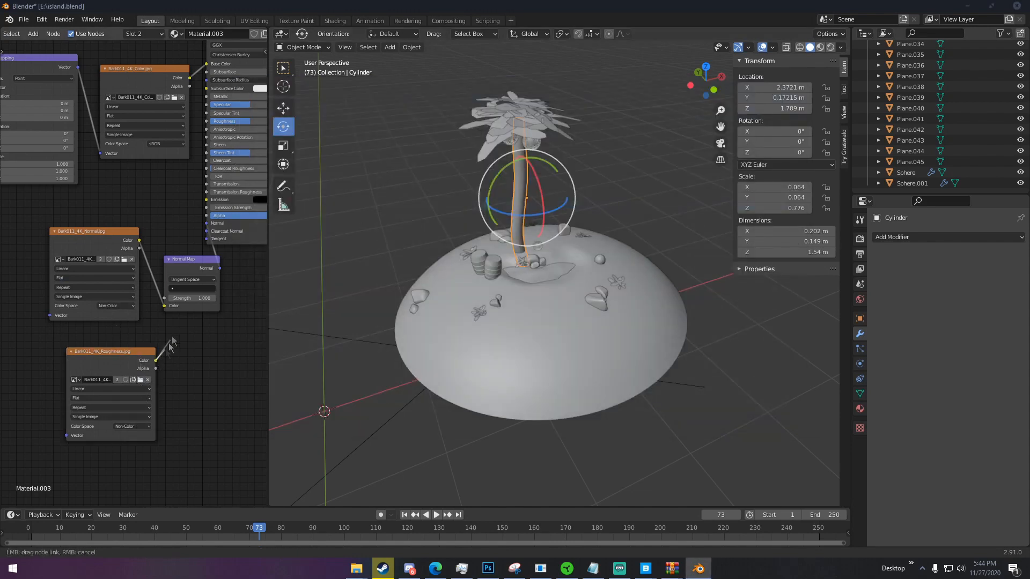
{"action": "left_click_drag", "start_coordinate": [197, 133], "coordinate": [206, 121]}
{"action": "scroll", "coordinate": [487, 146], "scroll_direction": "up", "scroll_amount": 5}
{"action": "key", "text": "z"}
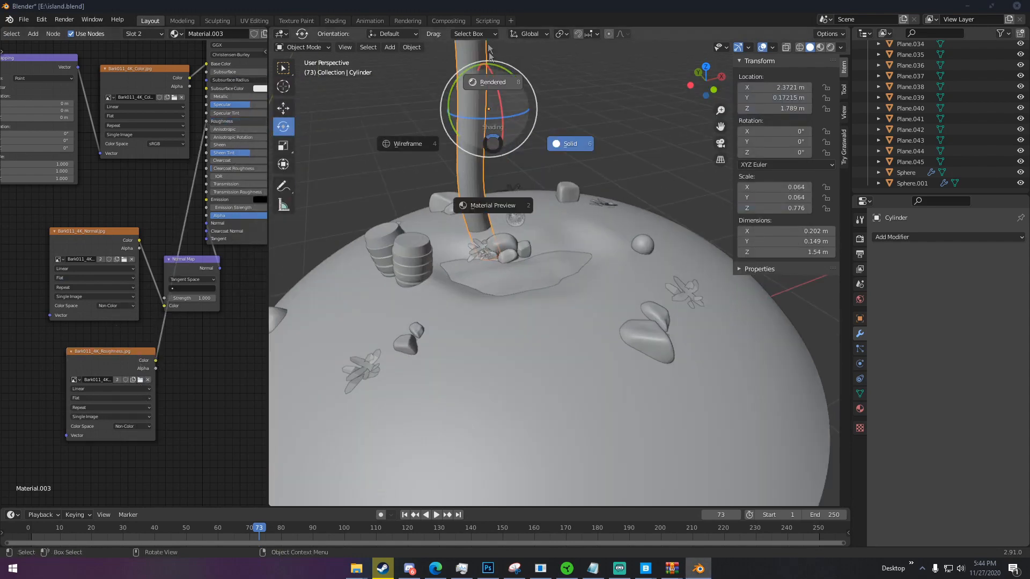
{"action": "left_click", "coordinate": [524, 129]}
{"action": "middle_click_drag", "start_coordinate": [524, 116], "coordinate": [566, 240]}
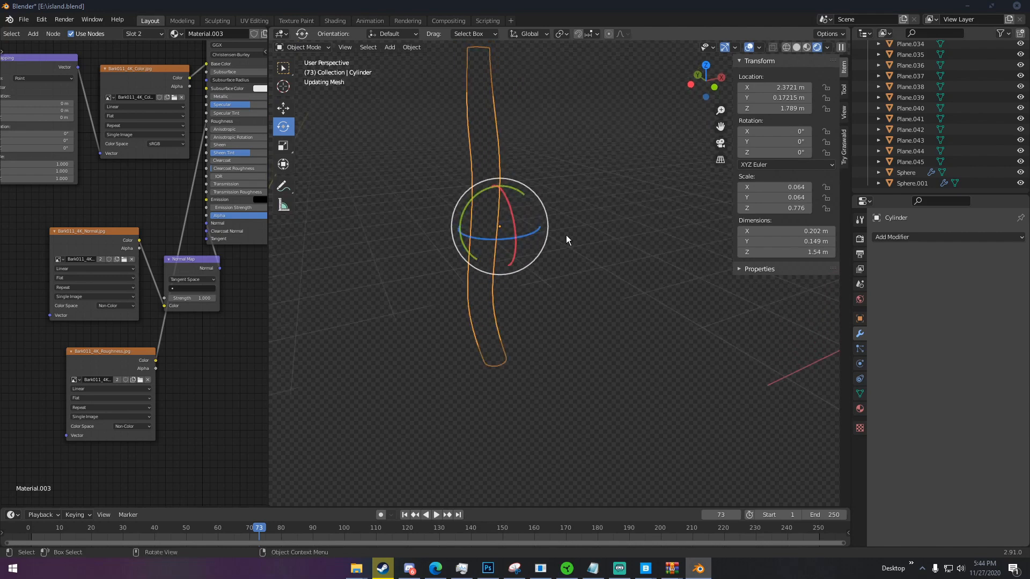
Remove the Subdivision modifier from the sand island's sphere.
{"action": "left_click", "coordinate": [651, 364]}
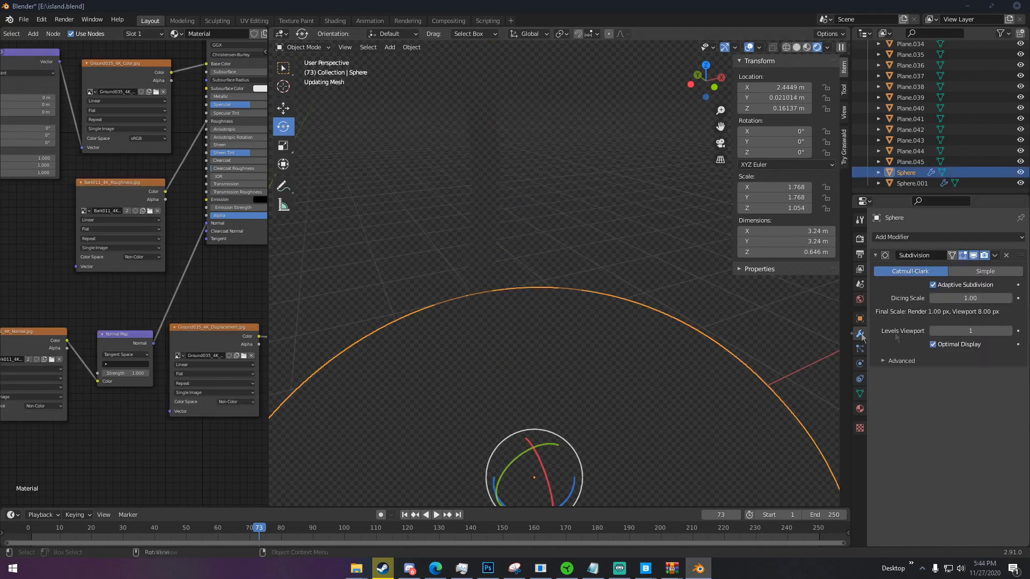
{"action": "left_click", "coordinate": [1006, 255]}
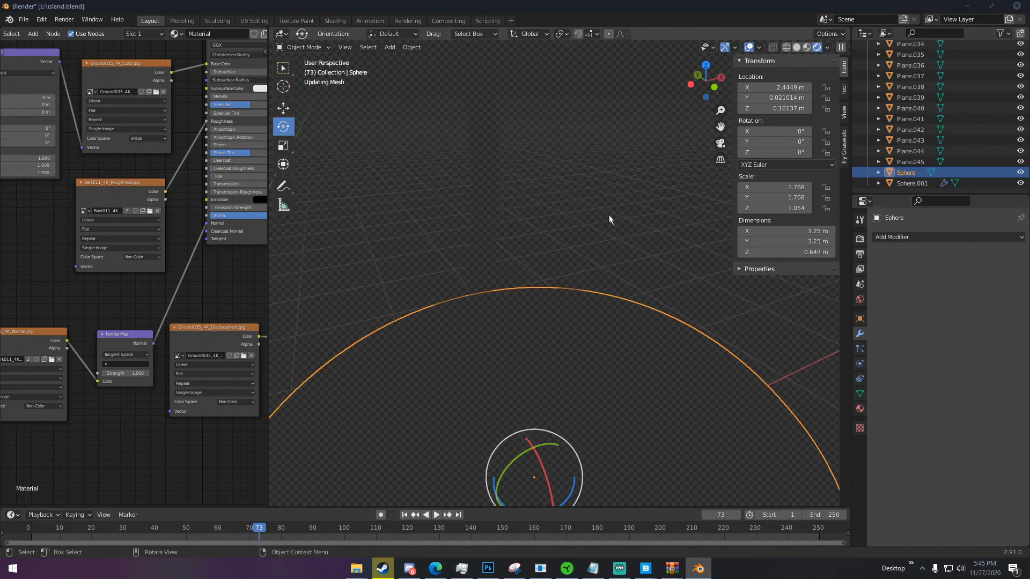
Put the palm trunk into Edit Mode and show its UV layout in the UV Editor.
{"action": "left_click", "coordinate": [411, 185]}
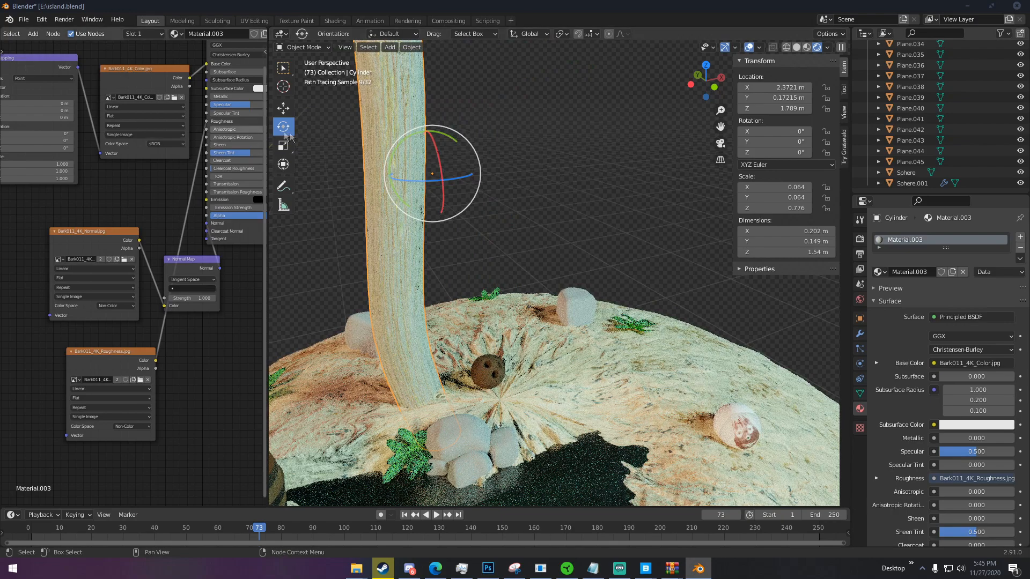
{"action": "key", "text": "Tab"}
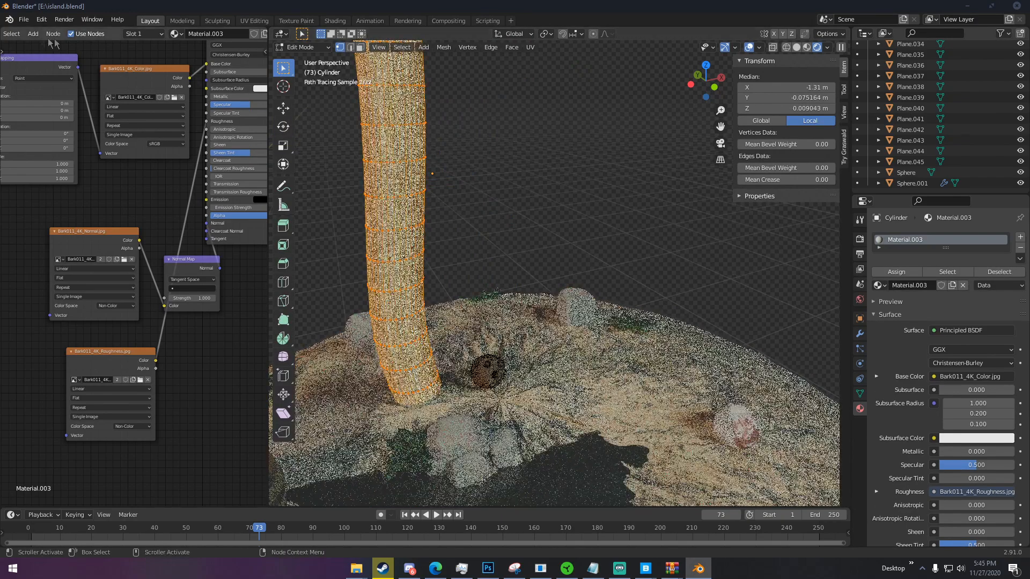
{"action": "scroll", "coordinate": [54, 33], "scroll_direction": "up", "scroll_amount": 5}
{"action": "left_click", "coordinate": [11, 34]}
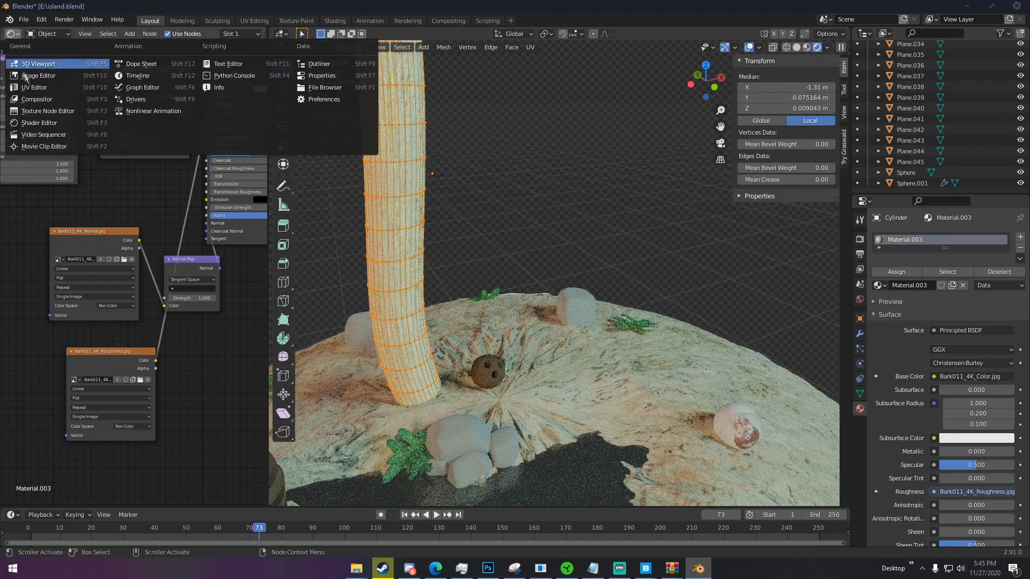
{"action": "left_click", "coordinate": [34, 88]}
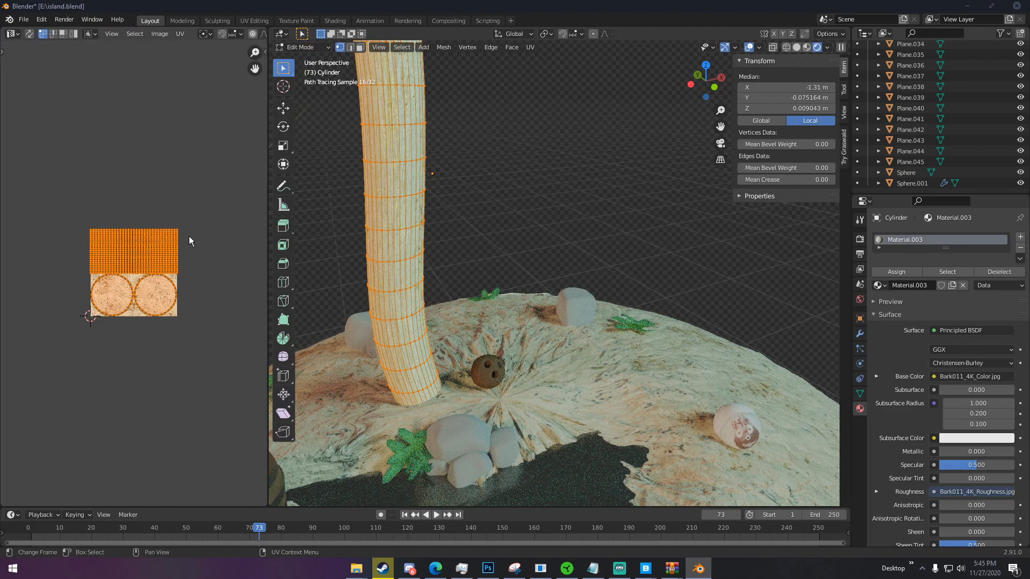
{"action": "scroll", "coordinate": [189, 240], "scroll_direction": "up", "scroll_amount": 6}
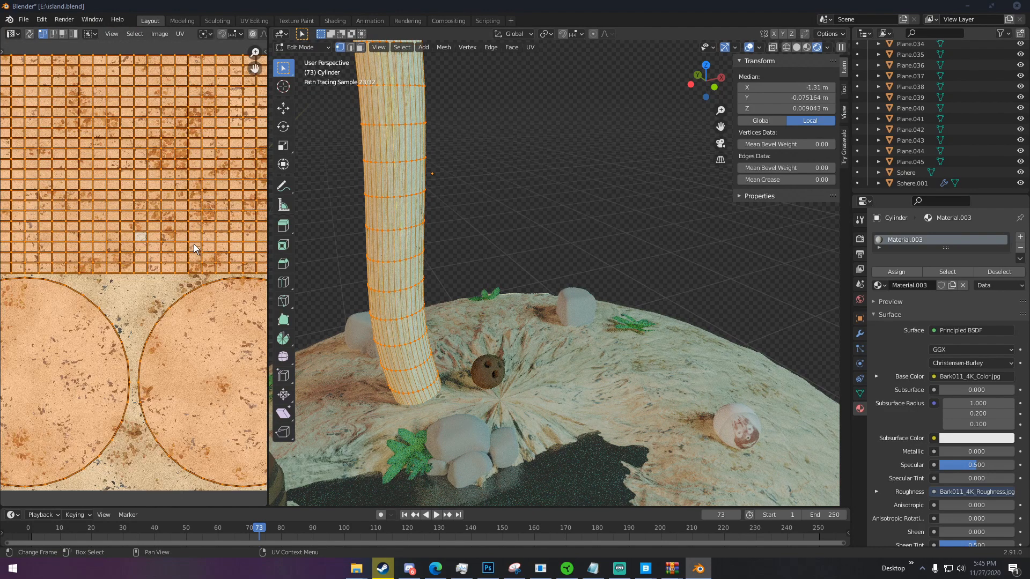
{"action": "scroll", "coordinate": [194, 244], "scroll_direction": "down", "scroll_amount": 3}
{"action": "scroll", "coordinate": [190, 33], "scroll_direction": "down", "scroll_amount": 4}
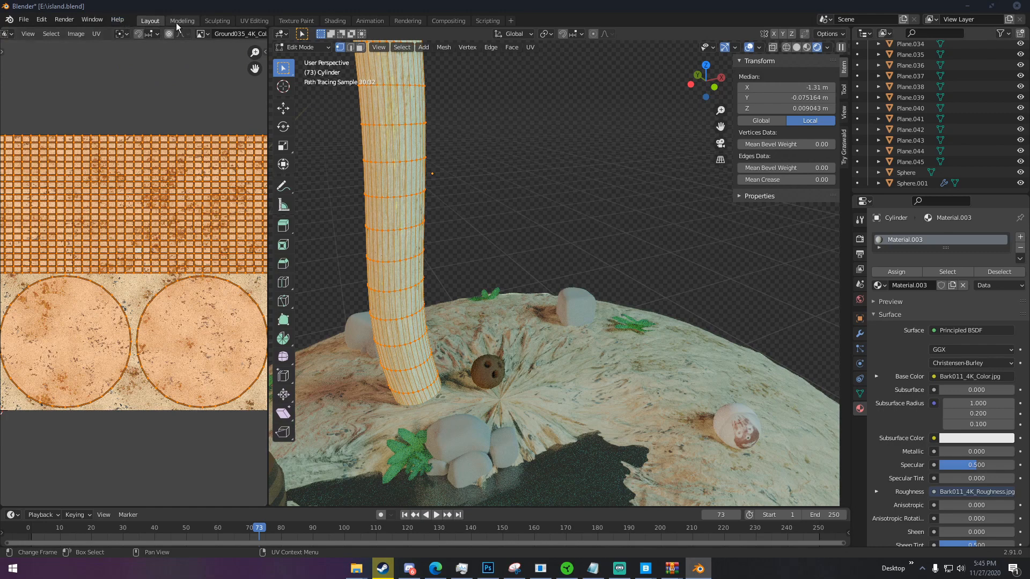
Display Bark011_4K_Color.jpg behind the trunk's UV layout.
{"action": "left_click", "coordinate": [201, 34]}
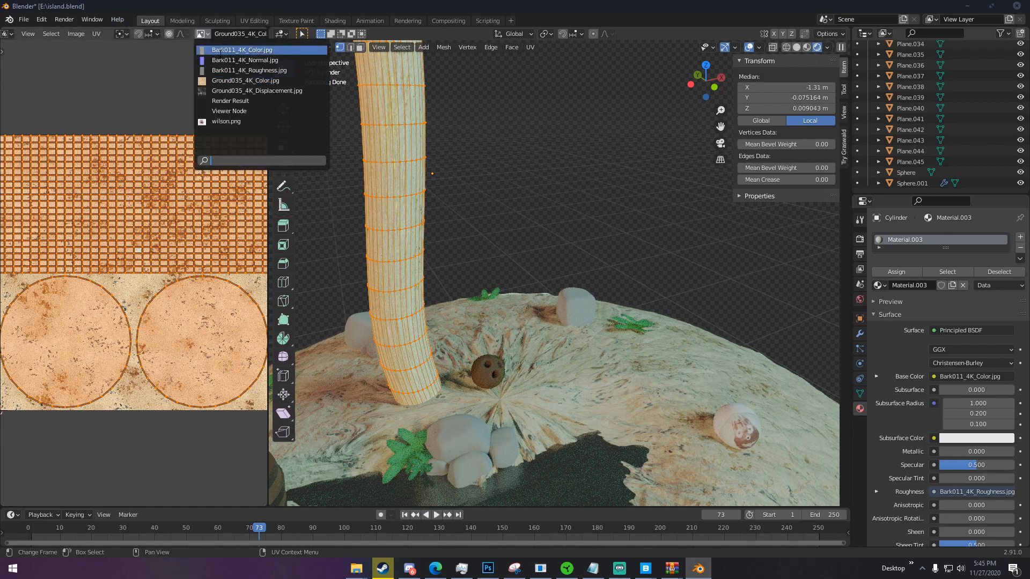
{"action": "left_click", "coordinate": [220, 51]}
{"action": "scroll", "coordinate": [183, 150], "scroll_direction": "down", "scroll_amount": 3}
{"action": "scroll", "coordinate": [176, 224], "scroll_direction": "up", "scroll_amount": 4}
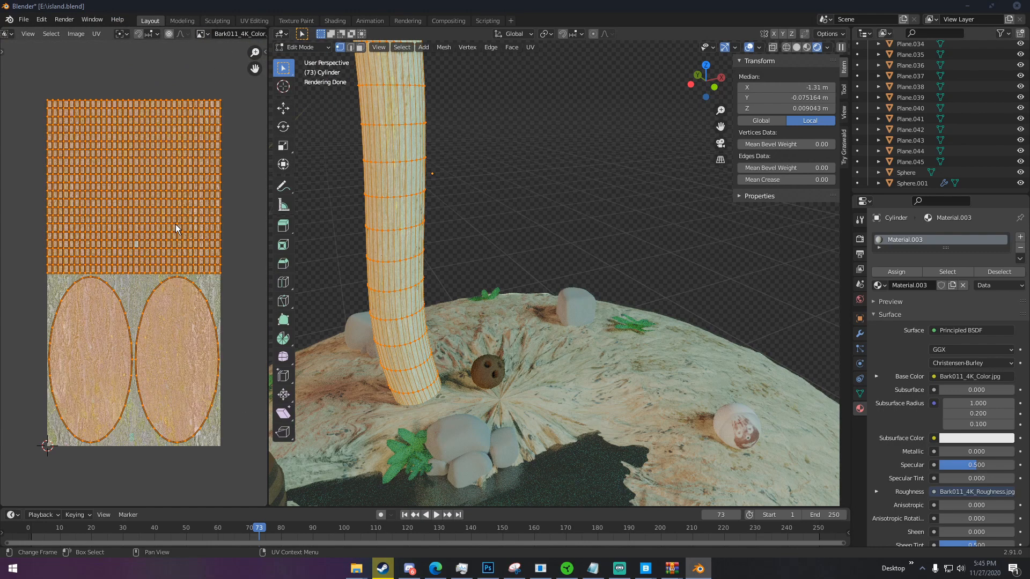
{"action": "scroll", "coordinate": [178, 227], "scroll_direction": "up", "scroll_amount": 2}
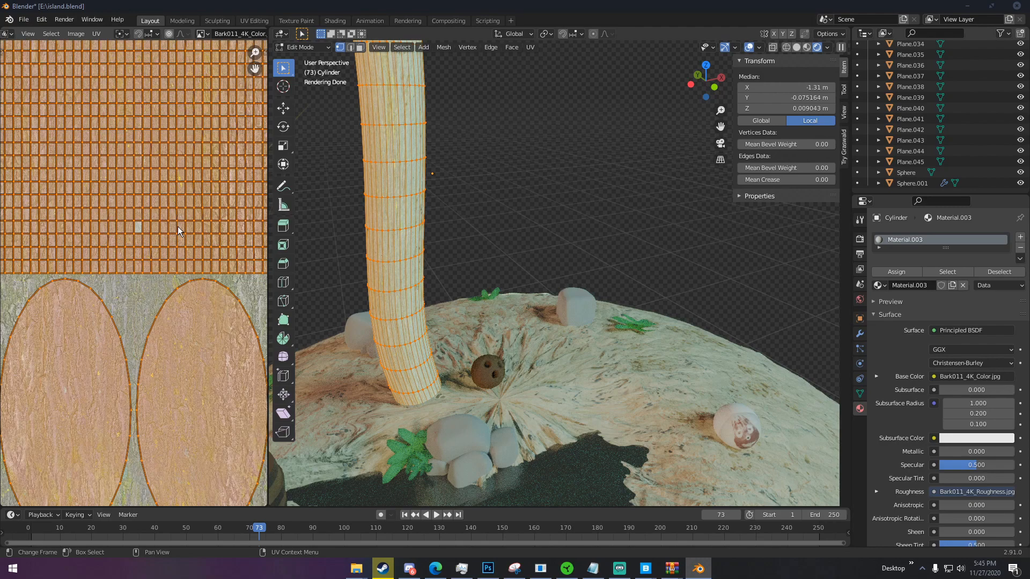
{"action": "scroll", "coordinate": [179, 227], "scroll_direction": "down", "scroll_amount": 5}
Stretch the trunk's UV islands along the Y axis and reposition them over the bark image.
{"action": "key", "text": "s"}
{"action": "key", "text": "y"}
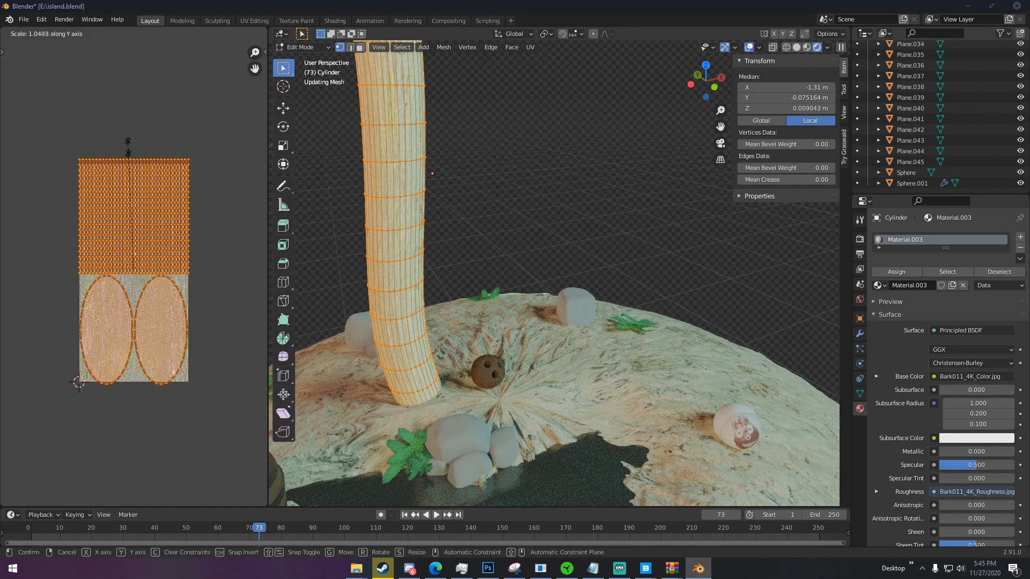
{"action": "left_click", "coordinate": [132, 102]}
{"action": "key", "text": "g"}
{"action": "left_click", "coordinate": [134, 177]}
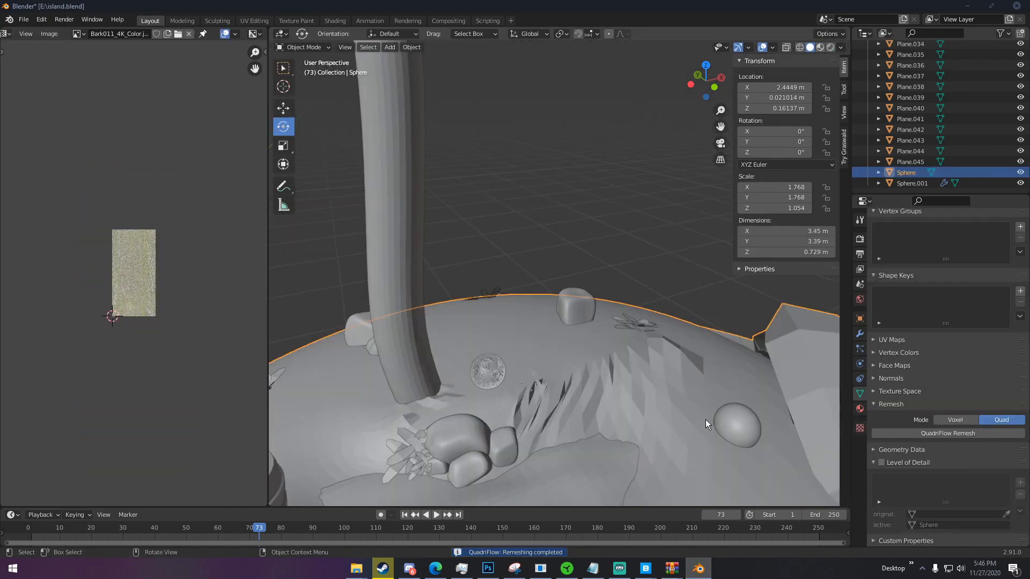
Examine the island's remeshed surface and topology around the pond and outer slope, comparing Object Mode and Edit Mode.
{"action": "scroll", "coordinate": [706, 420], "scroll_direction": "down", "scroll_amount": 8}
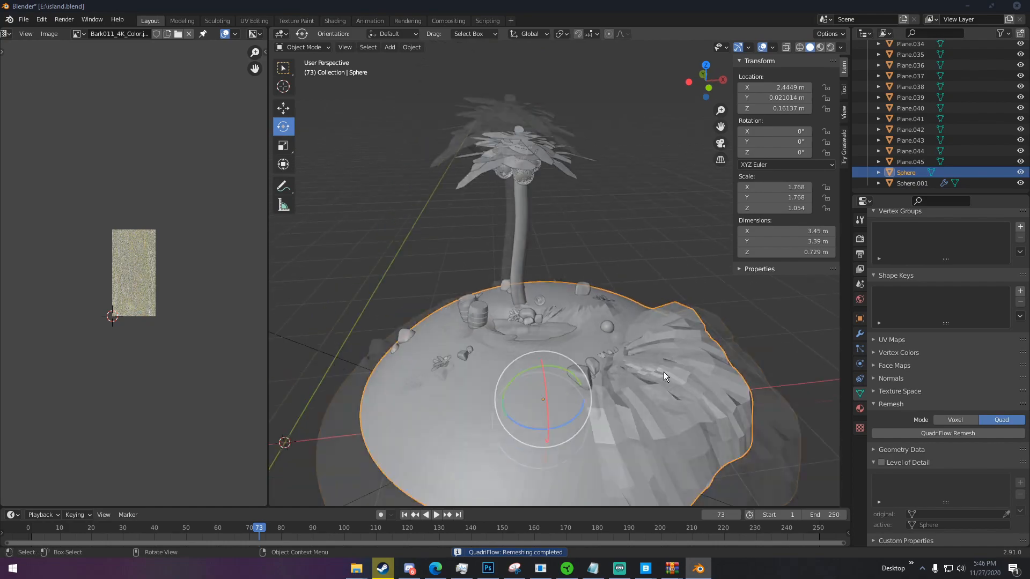
{"action": "key", "text": "Tab"}
{"action": "middle_click_drag", "start_coordinate": [664, 371], "coordinate": [684, 388]}
{"action": "key", "text": "Tab"}
{"action": "key", "text": "Tab"}
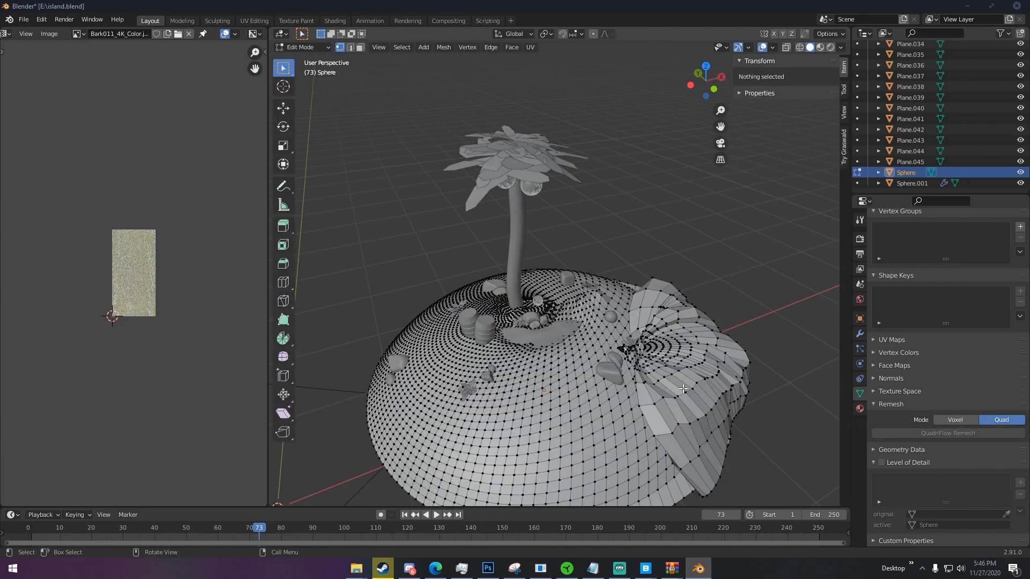
{"action": "scroll", "coordinate": [684, 388], "scroll_direction": "up", "scroll_amount": 10}
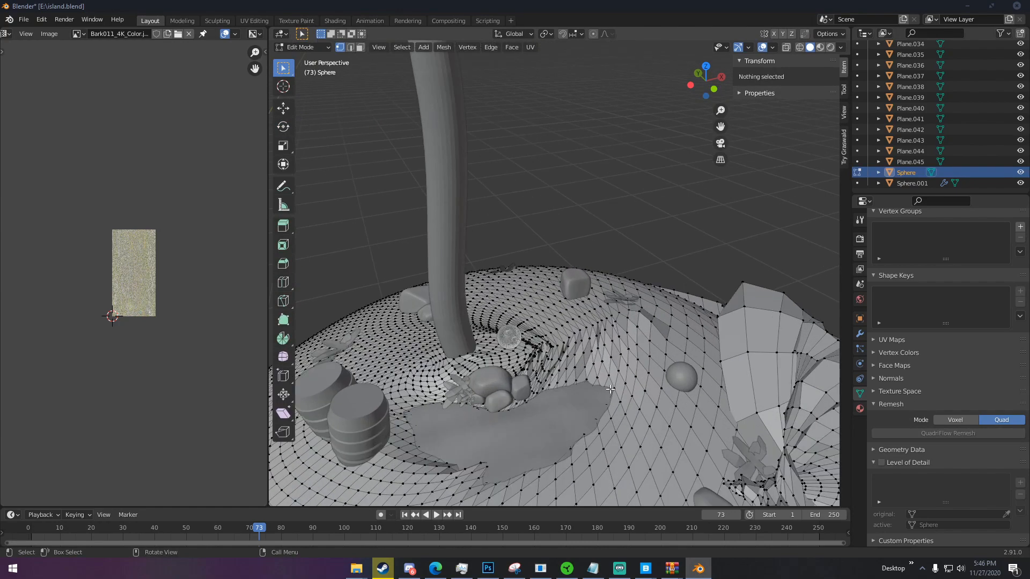
{"action": "key", "text": "Tab"}
{"action": "scroll", "coordinate": [611, 393], "scroll_direction": "down", "scroll_amount": 5}
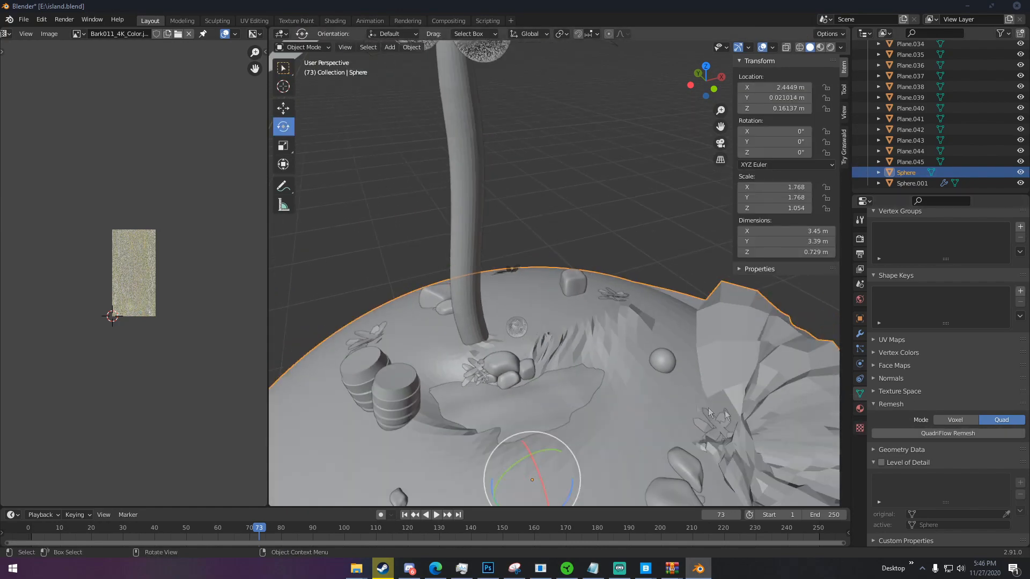
{"action": "key", "text": "Tab"}
{"action": "key", "text": "Tab"}
{"action": "key", "text": "Tab"}
{"action": "key", "text": "Tab"}
Set the sand island's remesh mode to Voxel.
{"action": "scroll", "coordinate": [690, 402], "scroll_direction": "down", "scroll_amount": 4}
{"action": "left_click", "coordinate": [955, 420]}
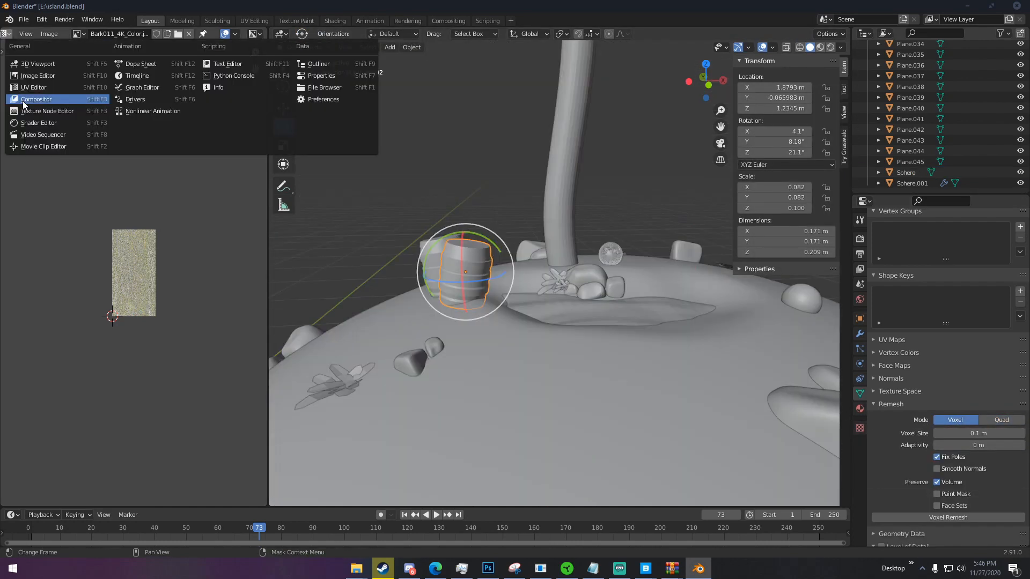
Show the selected barrel's node setup in the Shader Editor and make Material.011 its active material.
{"action": "left_click", "coordinate": [41, 124]}
{"action": "left_click", "coordinate": [861, 409]}
{"action": "left_click", "coordinate": [905, 251]}
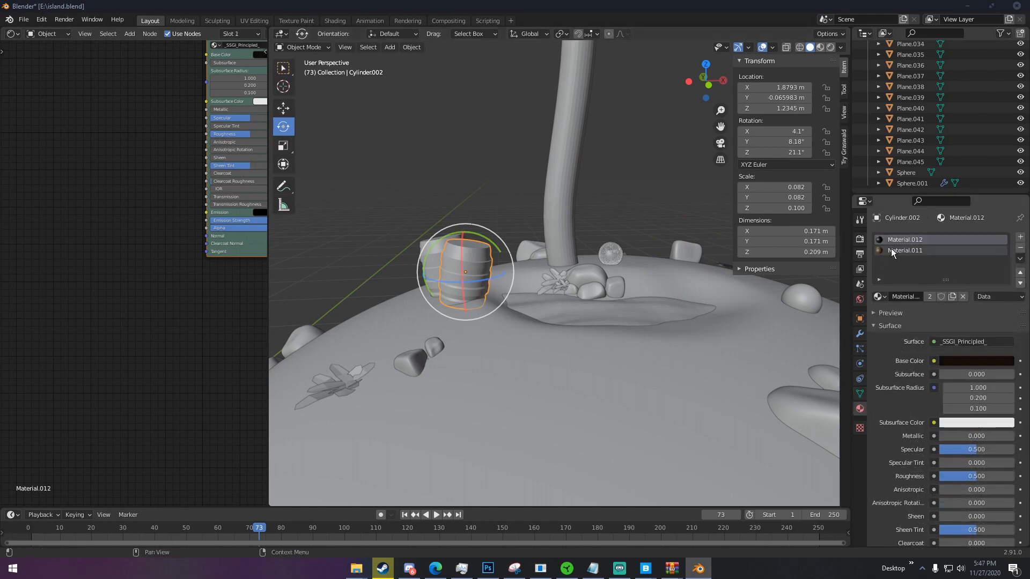
{"action": "middle_click_drag", "start_coordinate": [184, 191], "coordinate": [125, 243]}
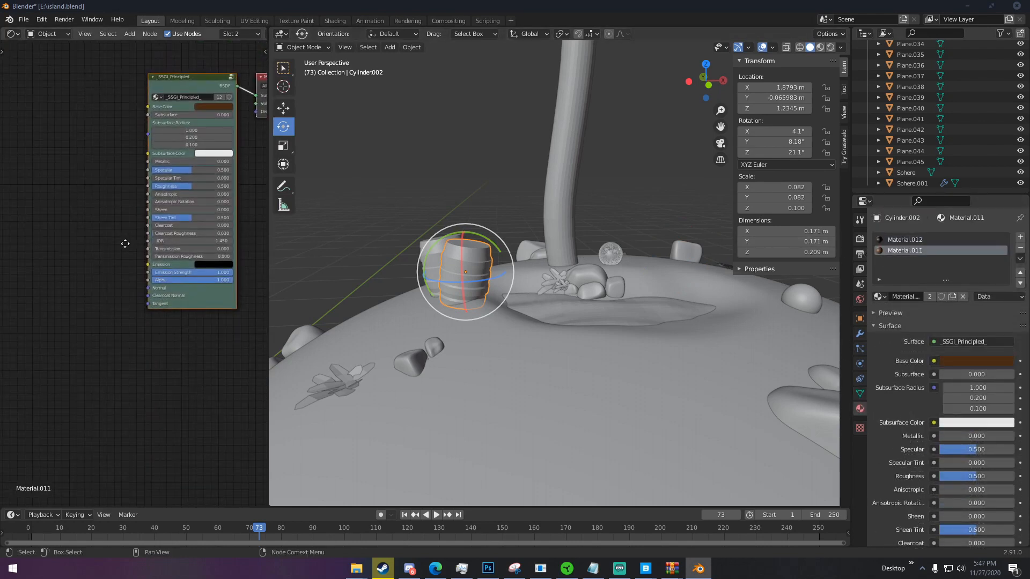
Replace the _SSGI_Principled_ node in the barrel's Material.011 with a Principled BSDF node.
{"action": "left_click", "coordinate": [179, 84]}
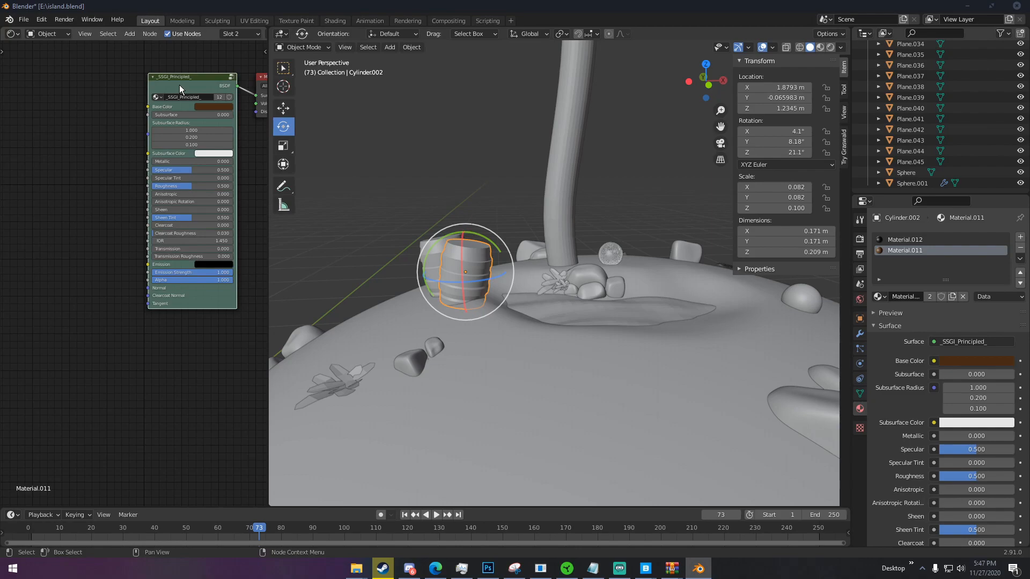
{"action": "key", "text": "x"}
{"action": "key", "text": "shift+a"}
{"action": "left_click", "coordinate": [168, 112]}
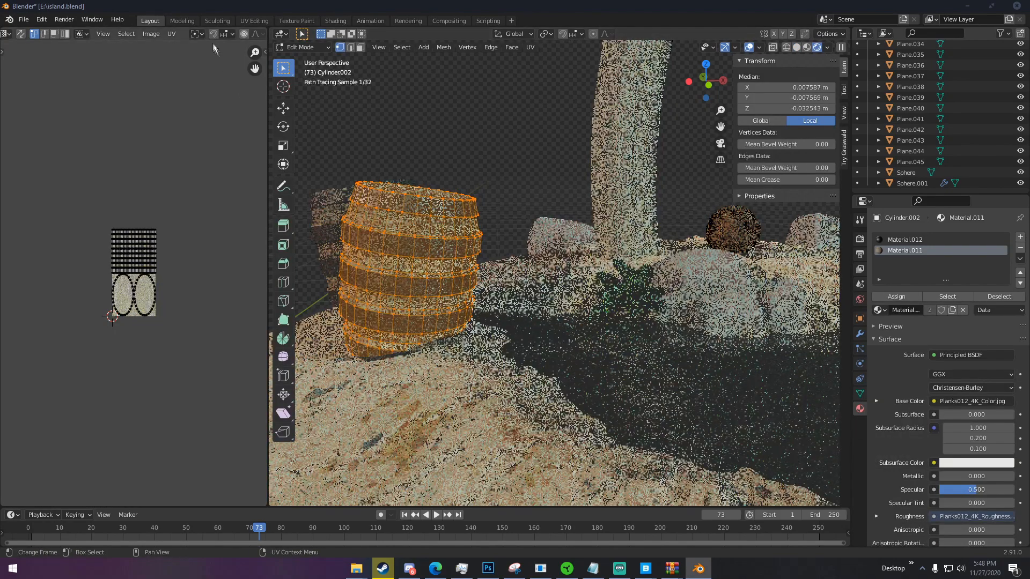
Display Planks012_4K_Color.jpg behind the barrel's UV layout.
{"action": "scroll", "coordinate": [224, 36], "scroll_direction": "down", "scroll_amount": 4}
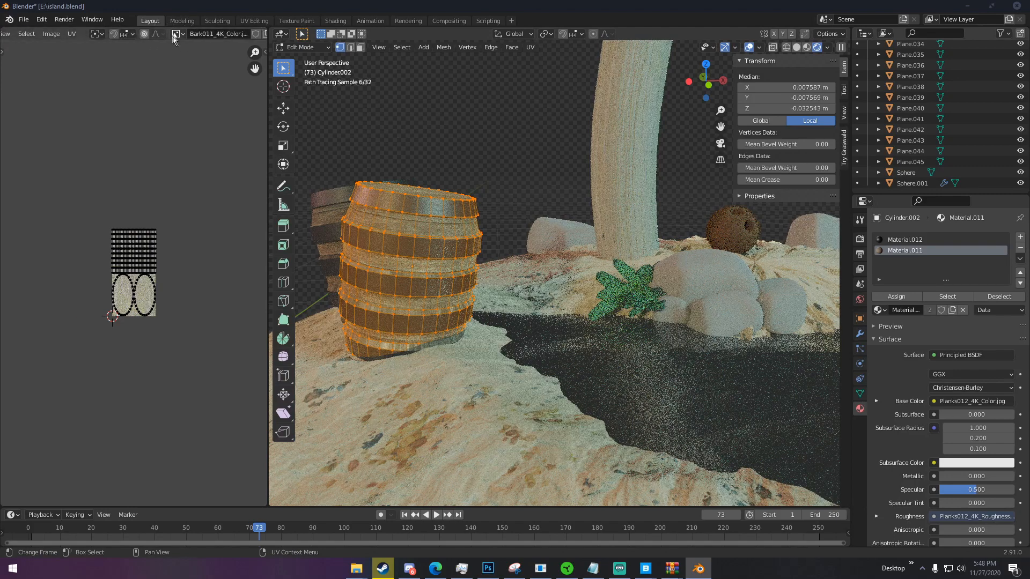
{"action": "left_click", "coordinate": [176, 34]}
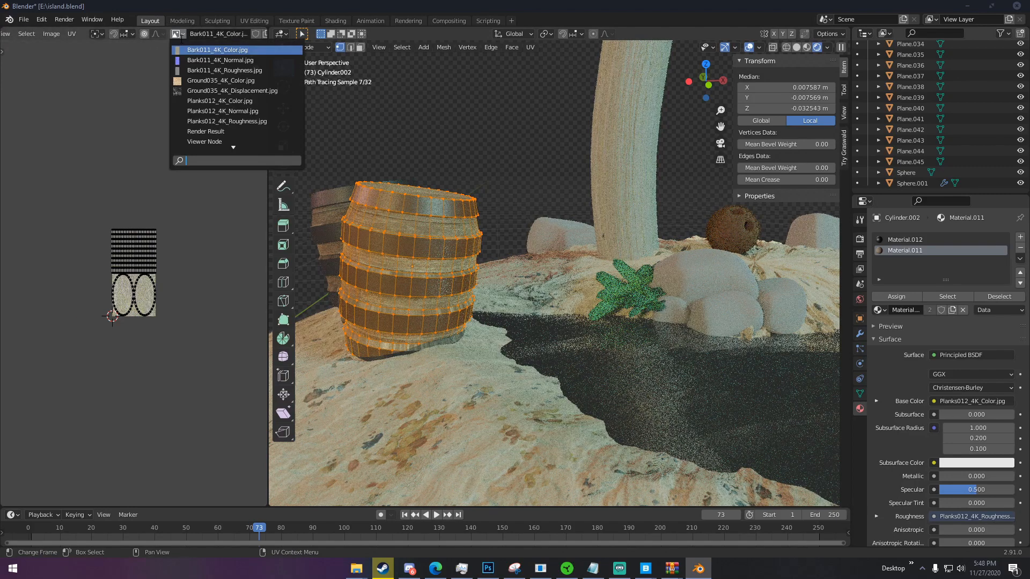
{"action": "left_click", "coordinate": [204, 100]}
{"action": "scroll", "coordinate": [178, 191], "scroll_direction": "up", "scroll_amount": 3}
Scale the barrel's UVs about 1.7 times along the Y axis and return to Object Mode.
{"action": "key", "text": "s"}
{"action": "key", "text": "y"}
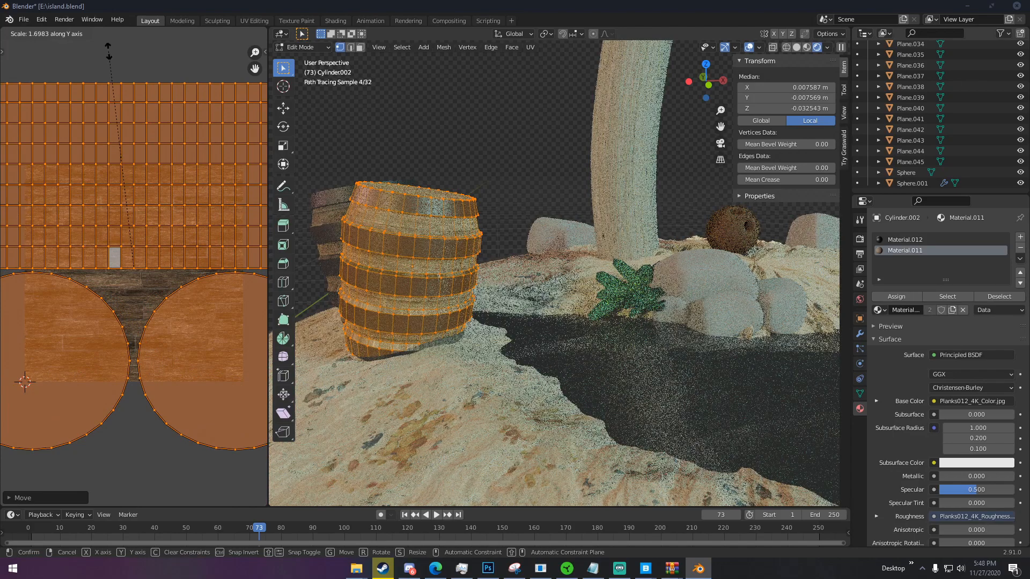
{"action": "left_click", "coordinate": [108, 51]}
{"action": "key", "text": "Tab"}
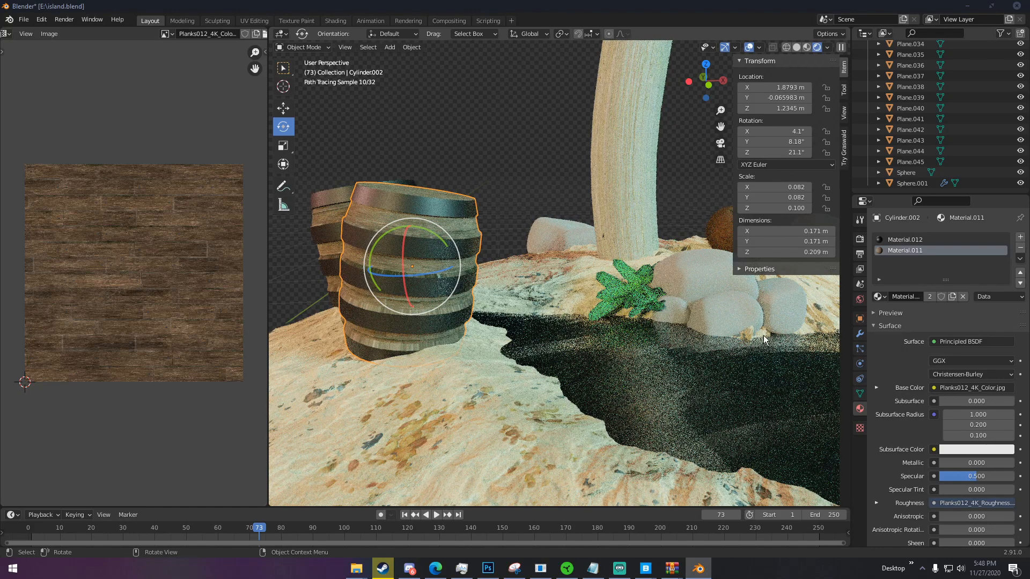
Set Metallic to 1.000 and Roughness to 0.216 in the barrel bands' Material.012, and adjust its base colour.
{"action": "left_click", "coordinate": [907, 240]}
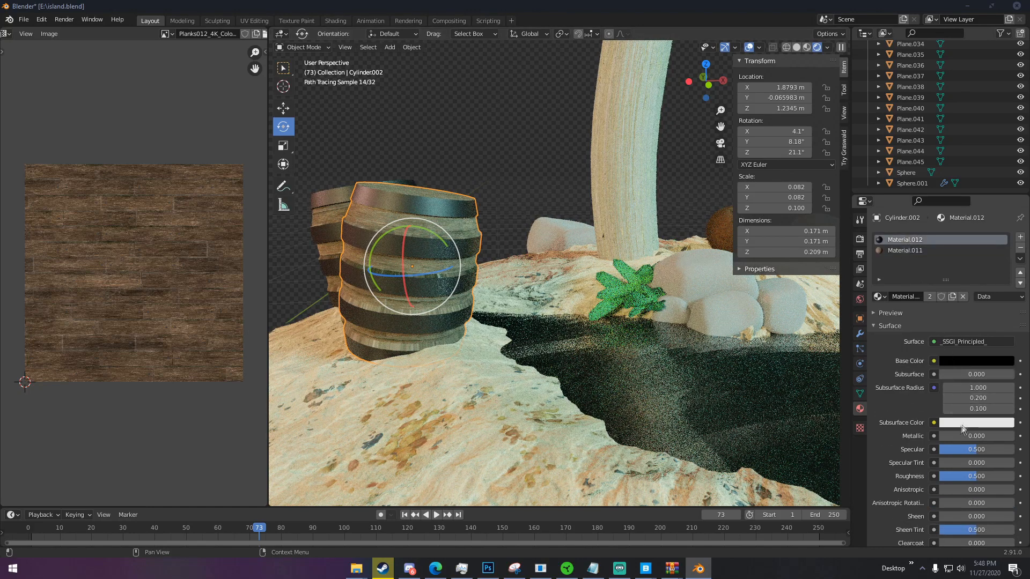
{"action": "left_click_drag", "start_coordinate": [960, 436], "coordinate": [1014, 437]}
{"action": "left_click_drag", "start_coordinate": [976, 476], "coordinate": [955, 476]}
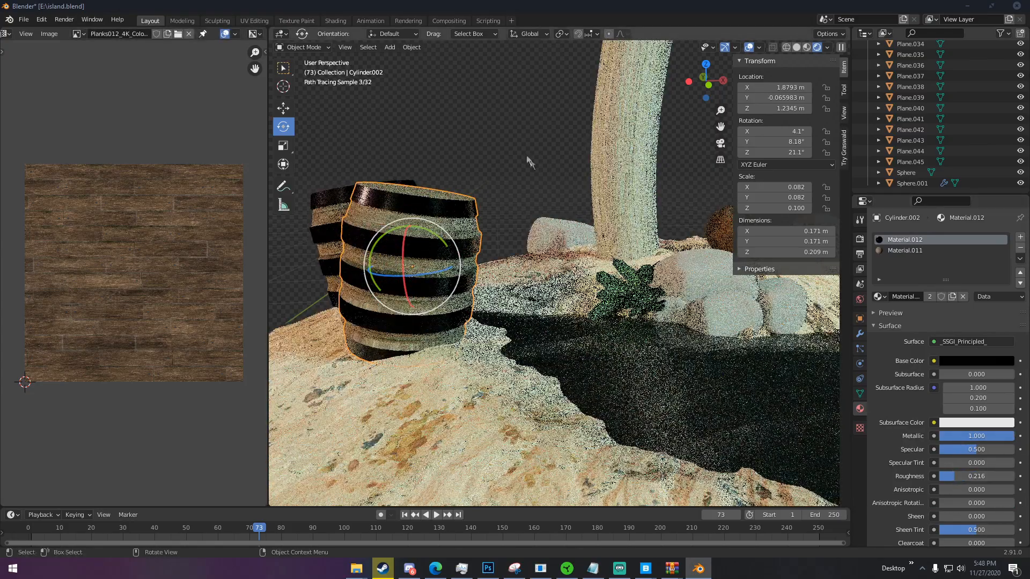
{"action": "left_click", "coordinate": [975, 363]}
{"action": "left_click", "coordinate": [1006, 242]}
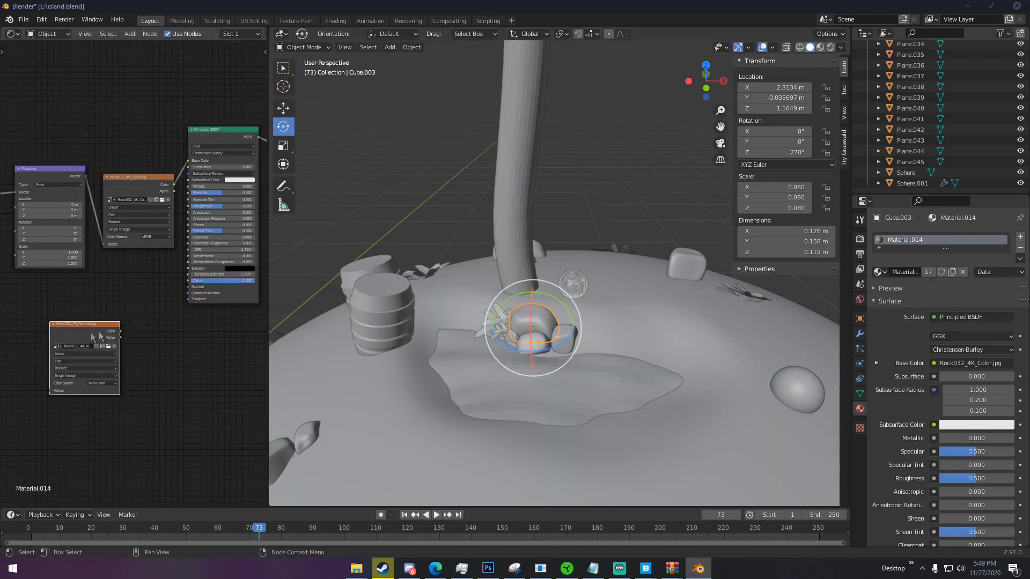
Add a Normal Map node to the pond rock's Material.014 and feed it the Rock032_4K_Normal.jpg colour output.
{"action": "key", "text": "shift+a"}
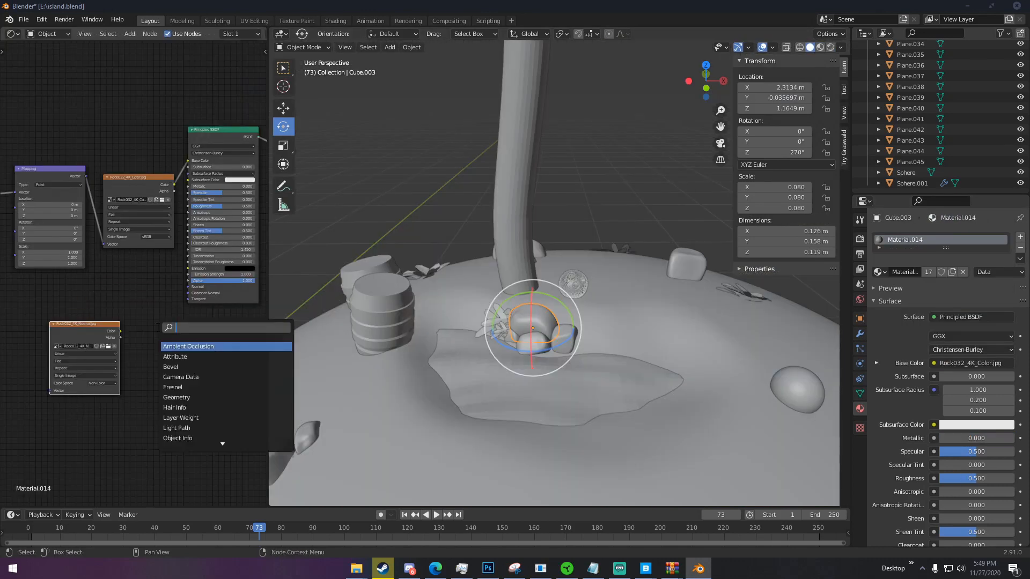
{"action": "type", "text": "norm"}
{"action": "key", "text": "Down"}
{"action": "key", "text": "Return"}
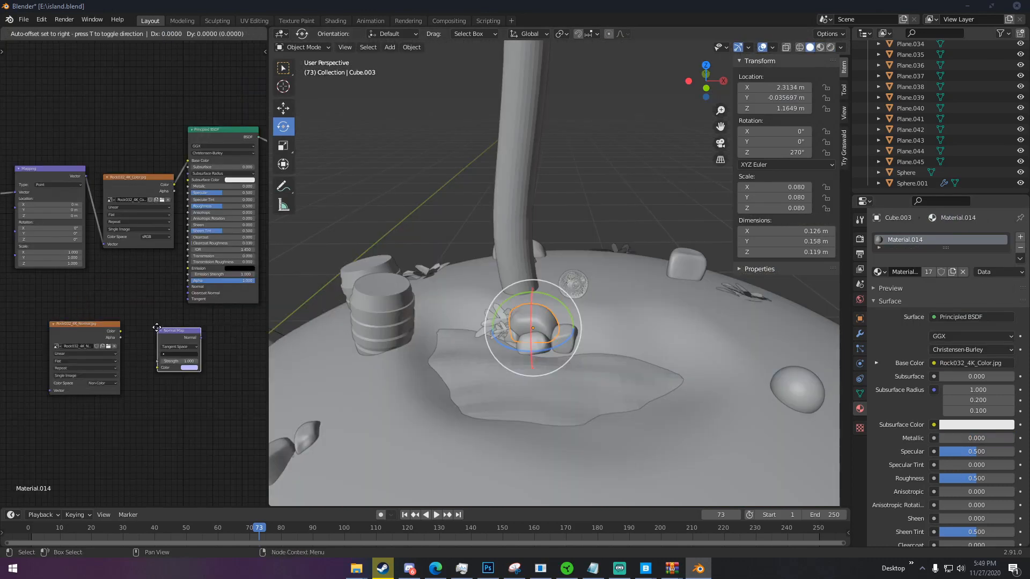
{"action": "left_click_drag", "start_coordinate": [121, 331], "coordinate": [155, 368]}
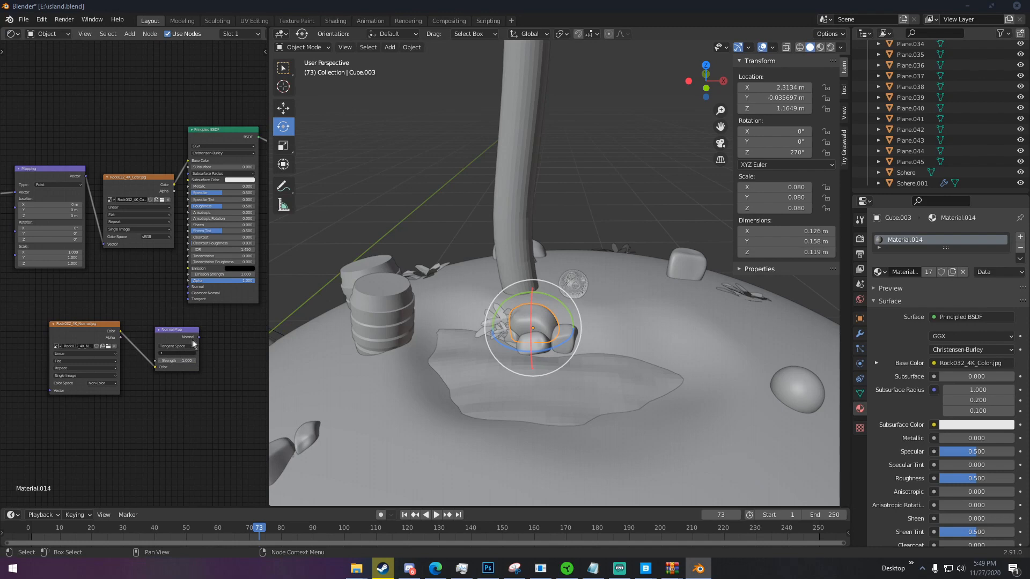
Connect the Normal Map output to the rock's Principled BSDF Normal input and move both normal nodes lower to free space.
{"action": "left_click_drag", "start_coordinate": [201, 337], "coordinate": [188, 286]}
{"action": "left_click_drag", "start_coordinate": [161, 330], "coordinate": [168, 351]}
{"action": "left_click_drag", "start_coordinate": [90, 328], "coordinate": [92, 374]}
Duplicate the rock's normal image node, load Rock032_4K_Roughness.jpg as Non-Color, and connect it to the Principled BSDF's Roughness.
{"action": "key", "text": "shift+d"}
{"action": "left_click", "coordinate": [109, 269]}
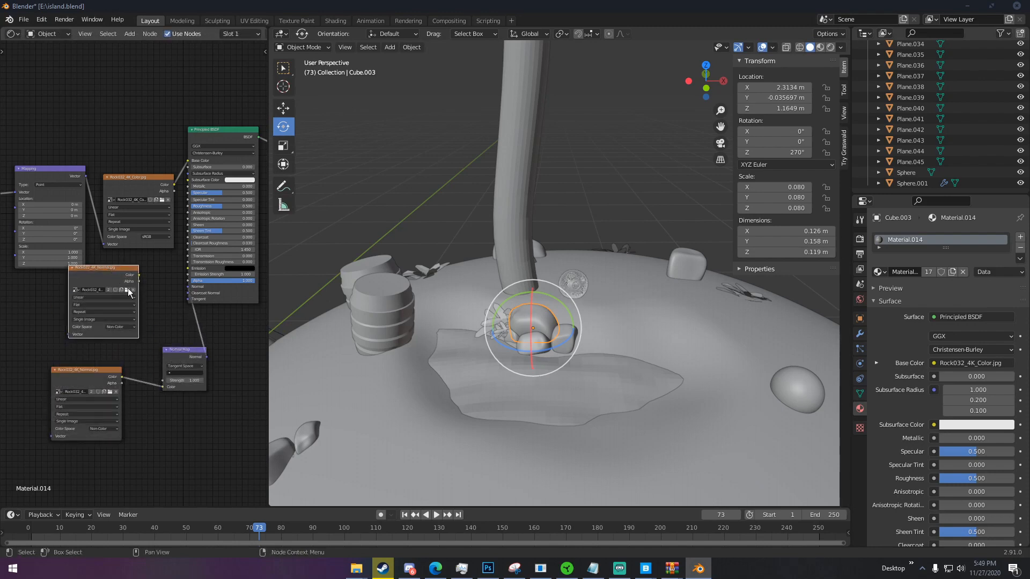
{"action": "left_click", "coordinate": [128, 290]}
{"action": "scroll", "coordinate": [443, 322], "scroll_direction": "down", "scroll_amount": 5}
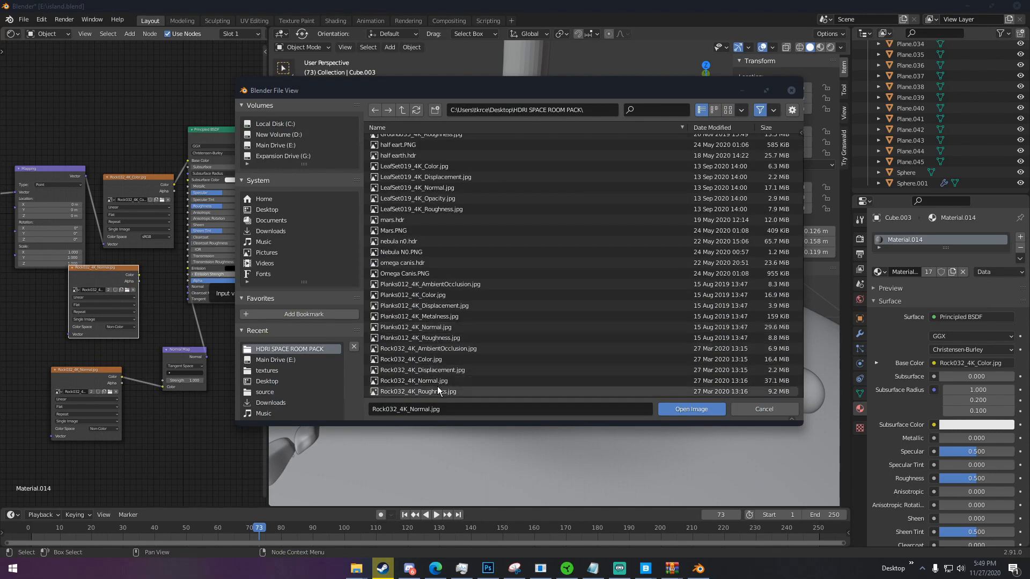
{"action": "double_click", "coordinate": [437, 391]}
{"action": "left_click", "coordinate": [125, 327]}
{"action": "left_click", "coordinate": [121, 360]}
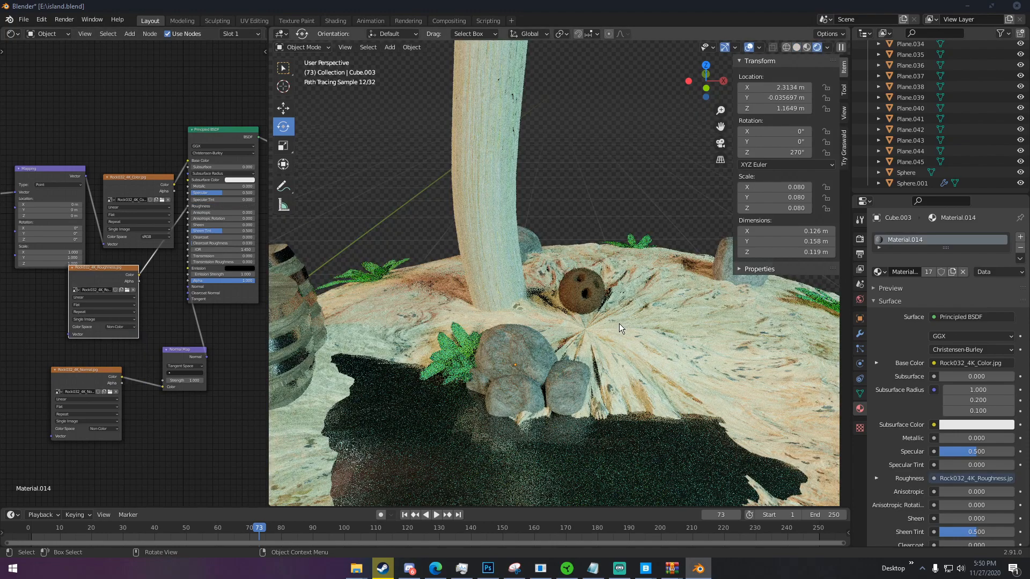
Switch to Solid shading, delete the _SSGI_Principled_ node from the palm leaf's Material.010, and select its Subsurface Scattering node.
{"action": "scroll", "coordinate": [619, 323], "scroll_direction": "down", "scroll_amount": 8}
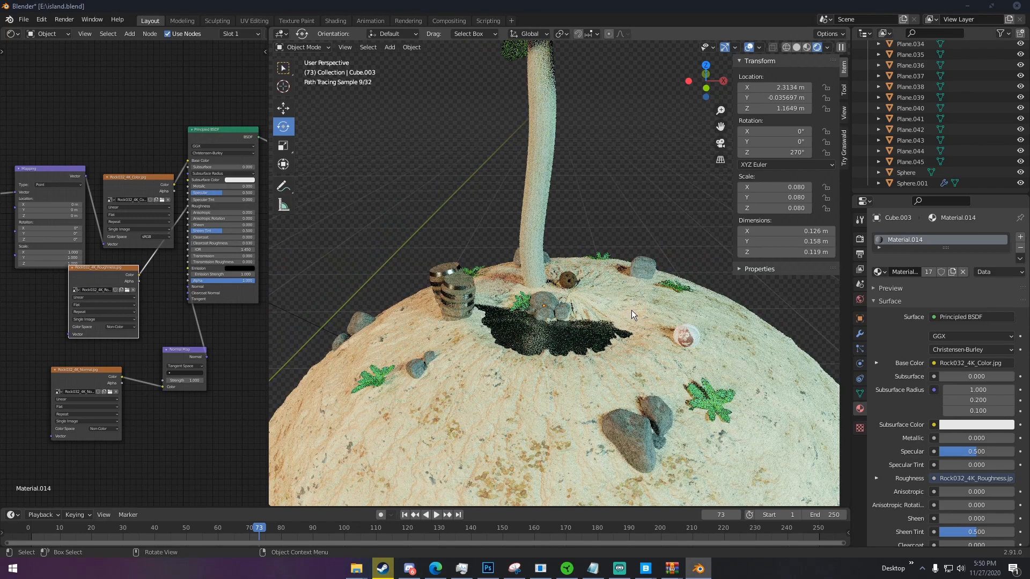
{"action": "scroll", "coordinate": [632, 311], "scroll_direction": "down", "scroll_amount": 3}
{"action": "key", "text": "z"}
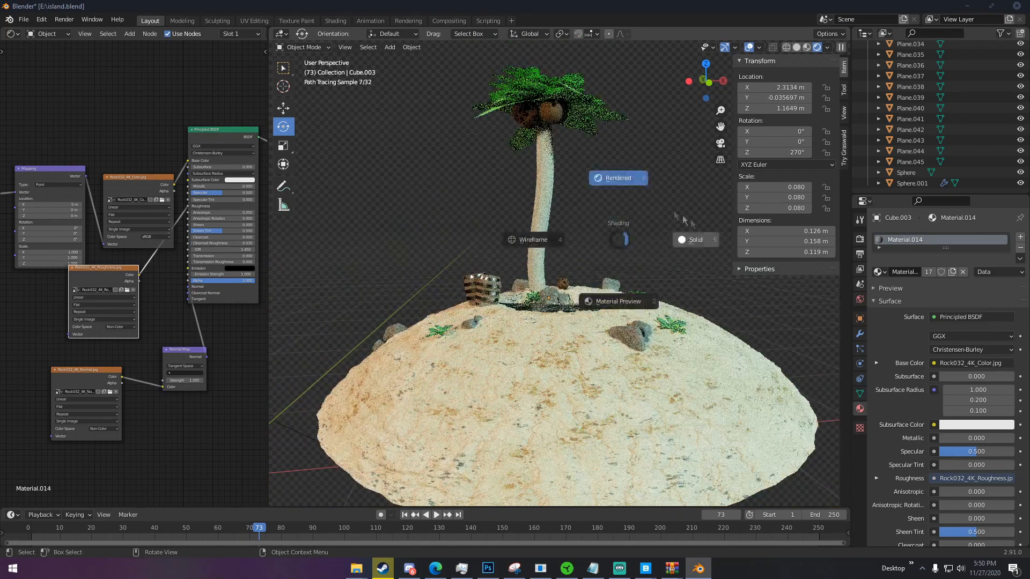
{"action": "left_click", "coordinate": [552, 154]}
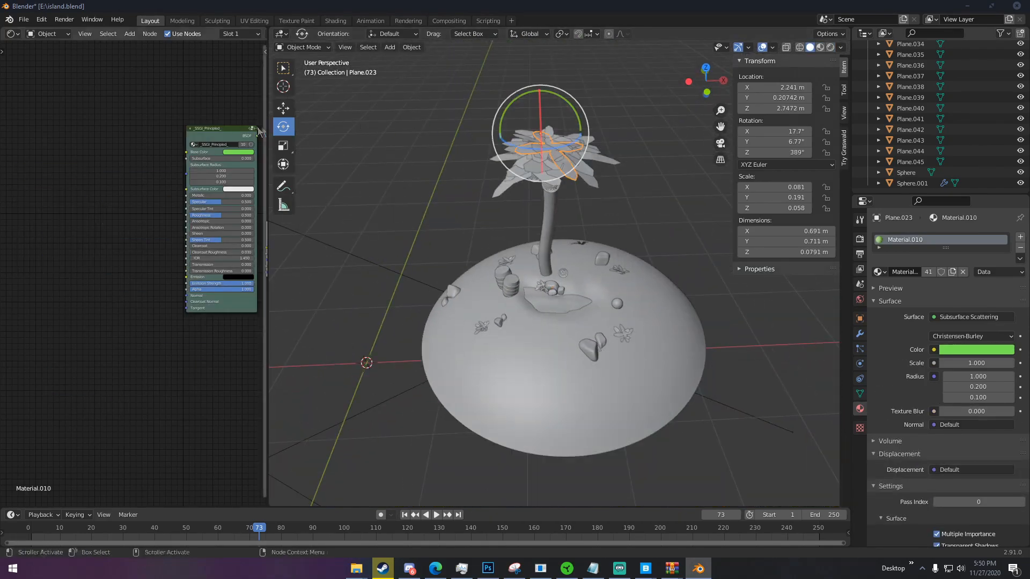
{"action": "scroll", "coordinate": [182, 101], "scroll_direction": "up", "scroll_amount": 3}
{"action": "middle_click_drag", "start_coordinate": [183, 100], "coordinate": [124, 141]}
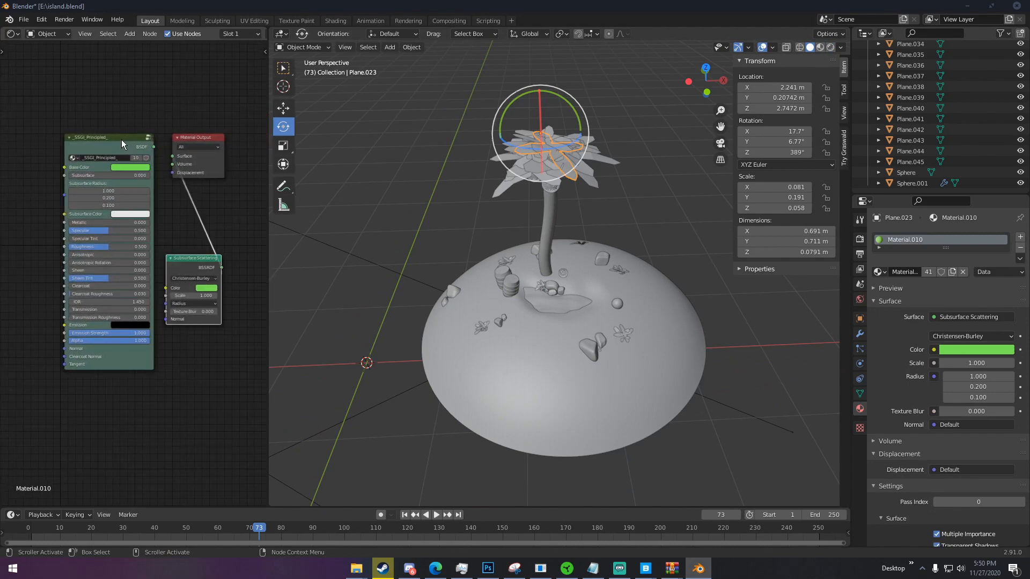
{"action": "left_click", "coordinate": [121, 139]}
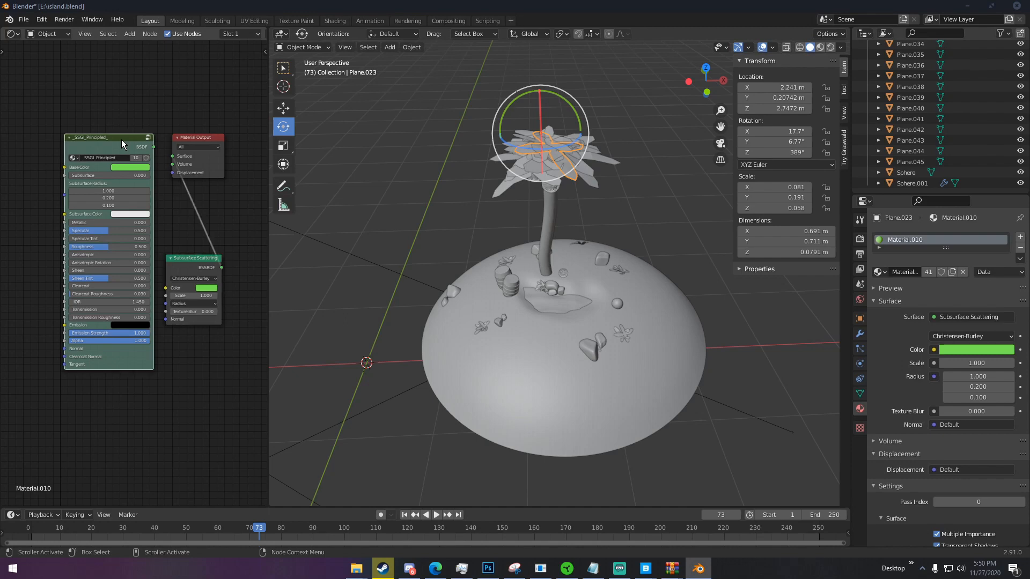
{"action": "key", "text": "x"}
{"action": "left_click", "coordinate": [191, 257]}
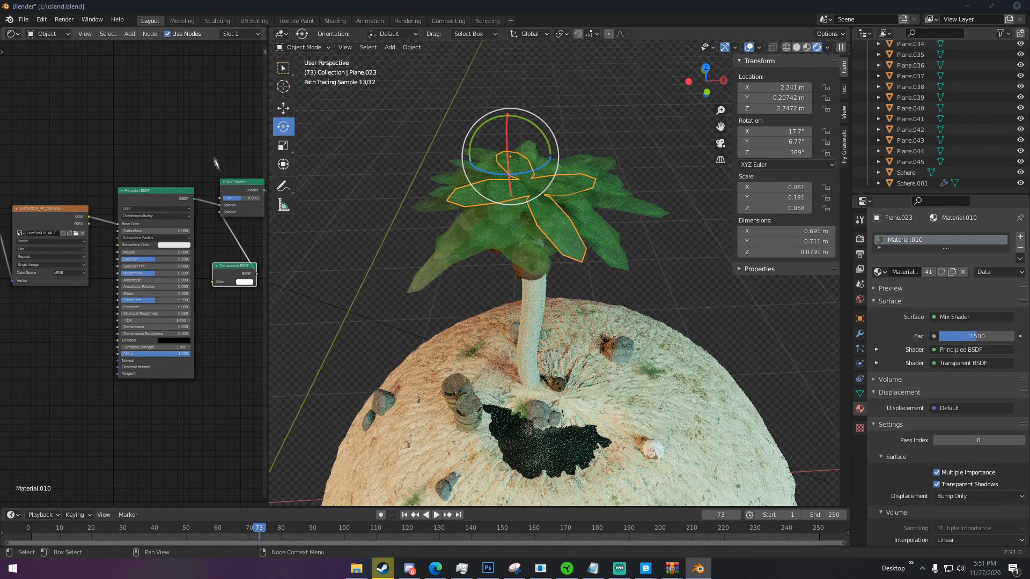
Try driving the leaf Mix Shader's Fac with a ColorRamp, adjust its stops, and delete the ColorRamp node.
{"action": "mouse_move", "coordinate": [203, 144]}
{"action": "middle_mouse_down"}
{"action": "mouse_move", "coordinate": [188, 143]}
{"action": "mouse_move", "coordinate": [208, 170]}
{"action": "middle_mouse_up"}
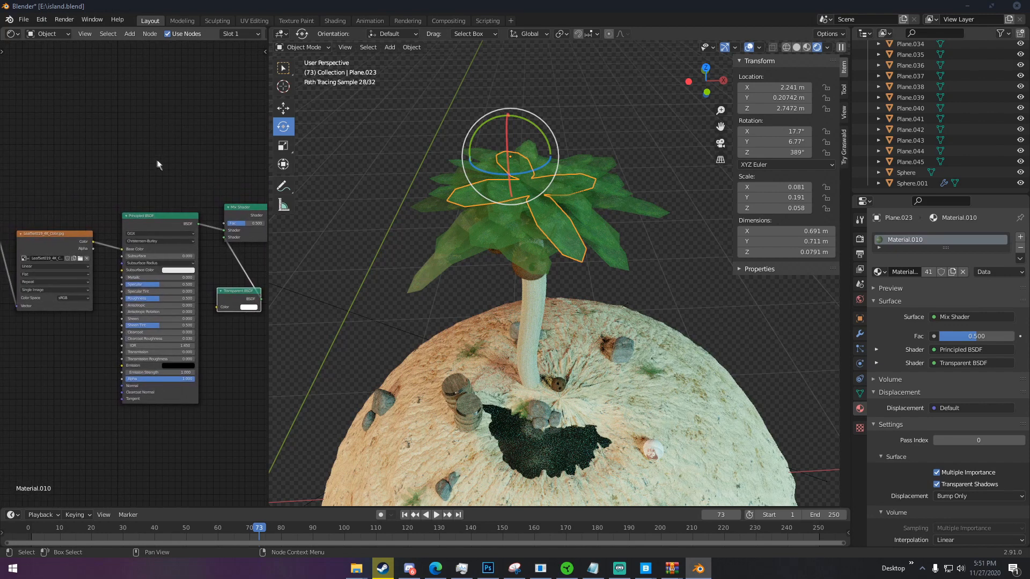
{"action": "key", "text": "shift+a"}
{"action": "type", "text": "col"}
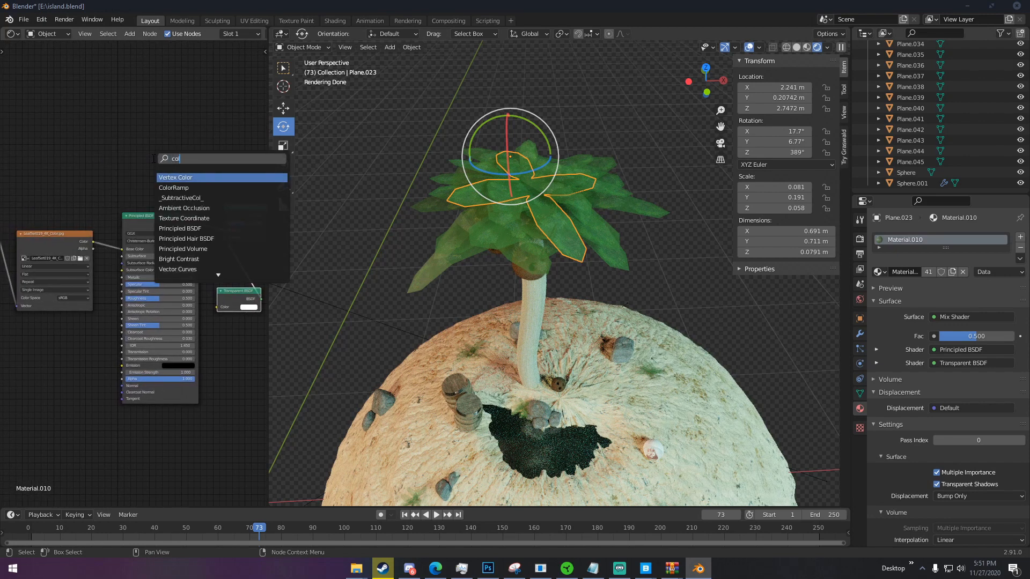
{"action": "key", "text": "Down"}
{"action": "key", "text": "Return"}
{"action": "left_click", "coordinate": [199, 136]}
{"action": "left_click_drag", "start_coordinate": [199, 137], "coordinate": [223, 221]}
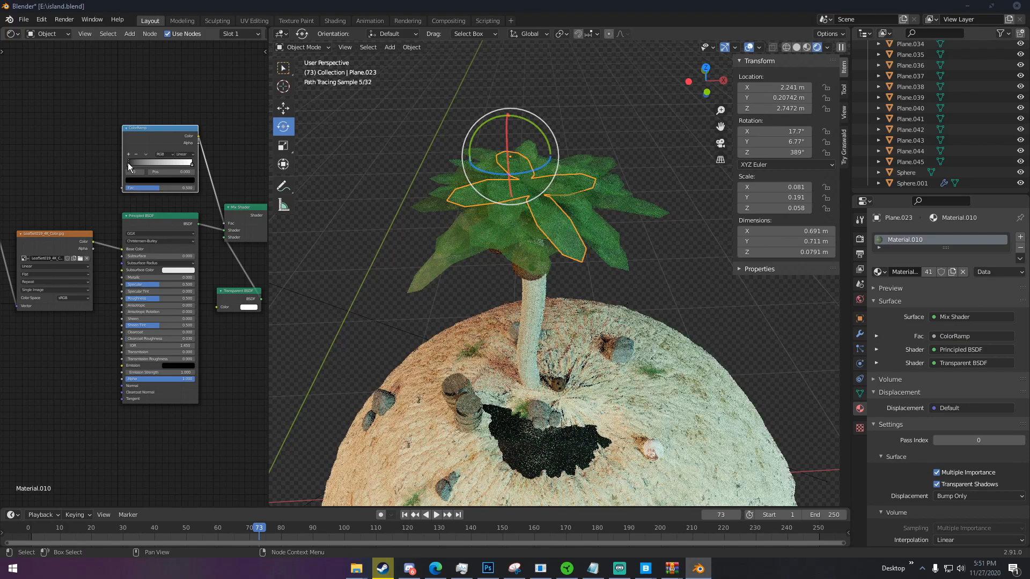
{"action": "left_click_drag", "start_coordinate": [135, 167], "coordinate": [188, 164]}
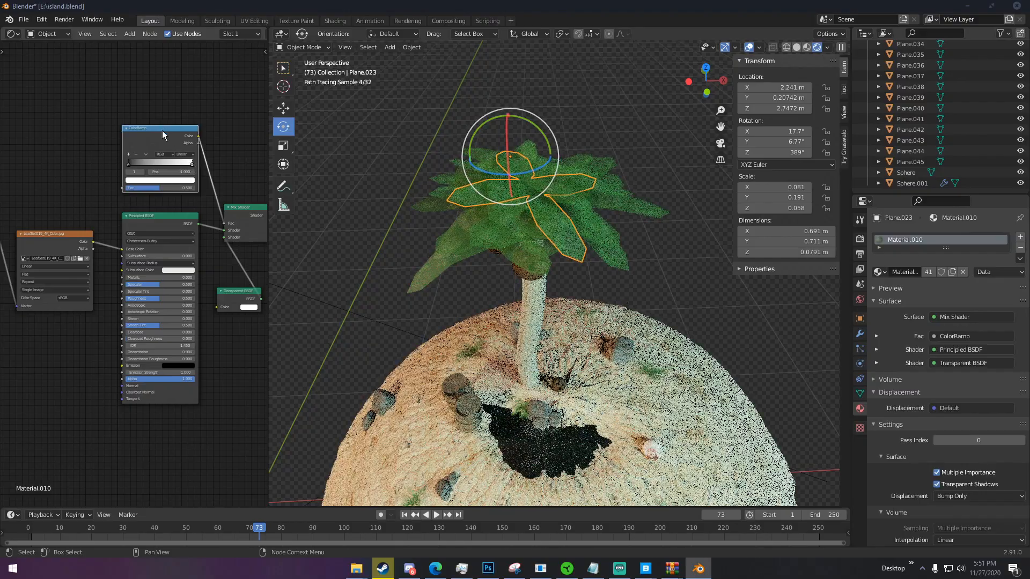
{"action": "key", "text": "x"}
Switch to the Edge browser and save the 512 × 1024 palm leaf image to Downloads as leaf in JPEG format.
{"action": "left_click", "coordinate": [435, 568]}
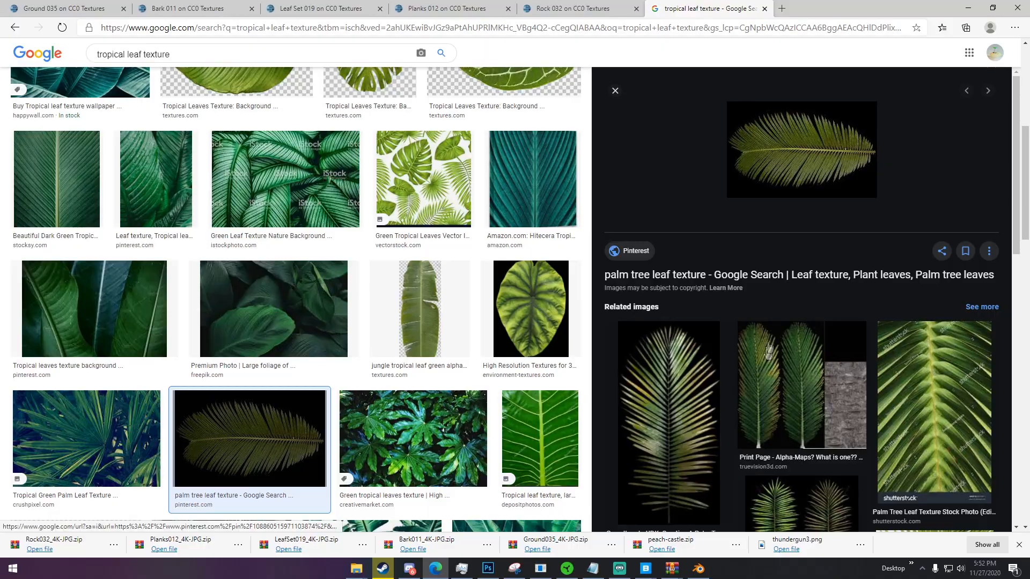
{"action": "right_click", "coordinate": [795, 175]}
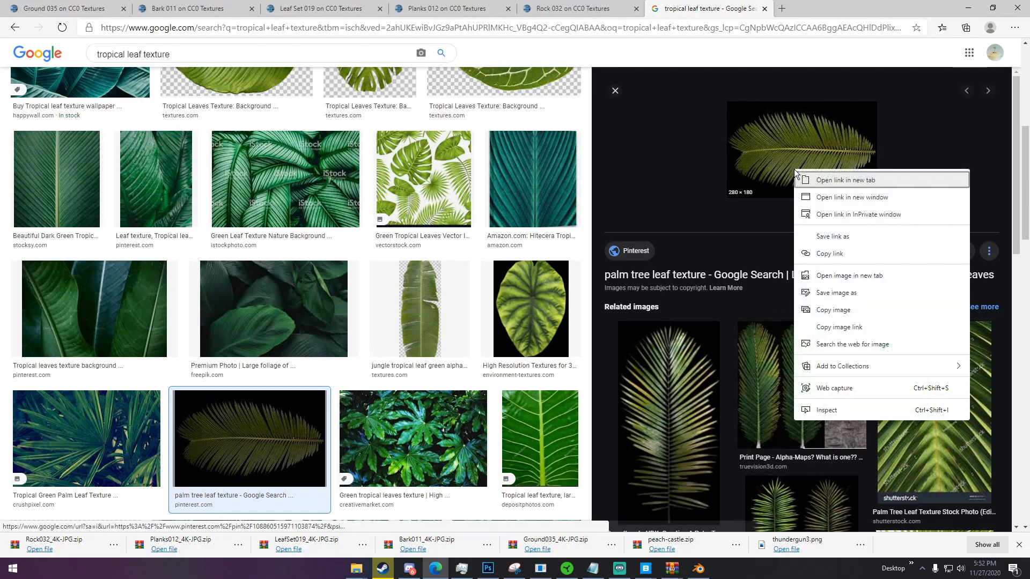
{"action": "left_click", "coordinate": [690, 361]}
{"action": "right_click", "coordinate": [784, 272]}
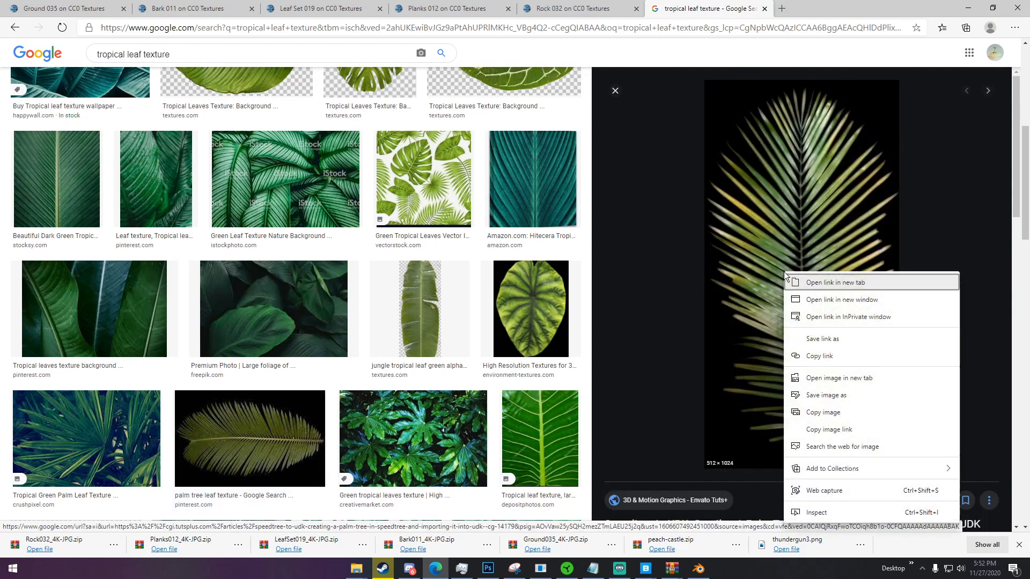
{"action": "left_click", "coordinate": [828, 406]}
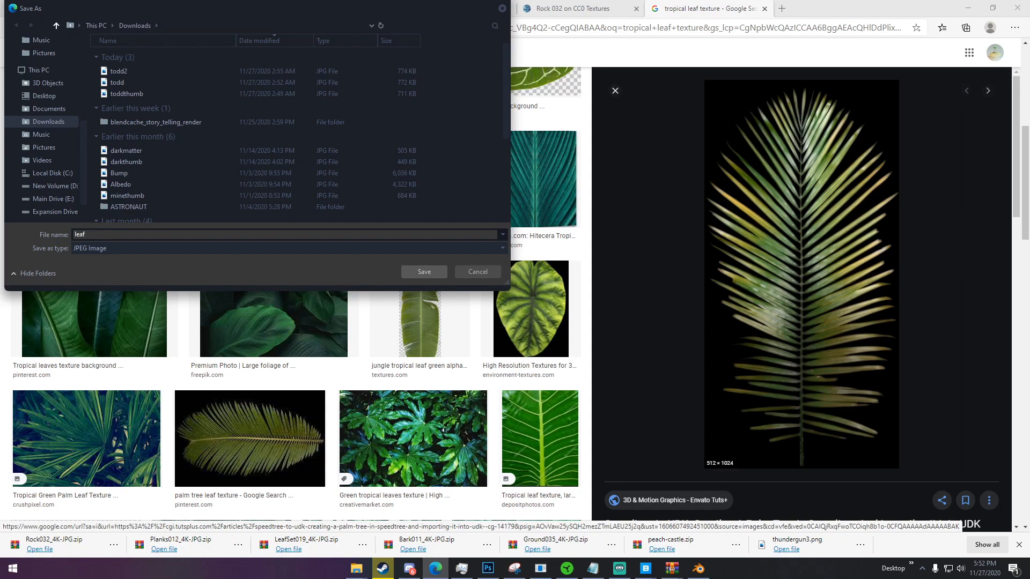
{"action": "key", "text": "Return"}
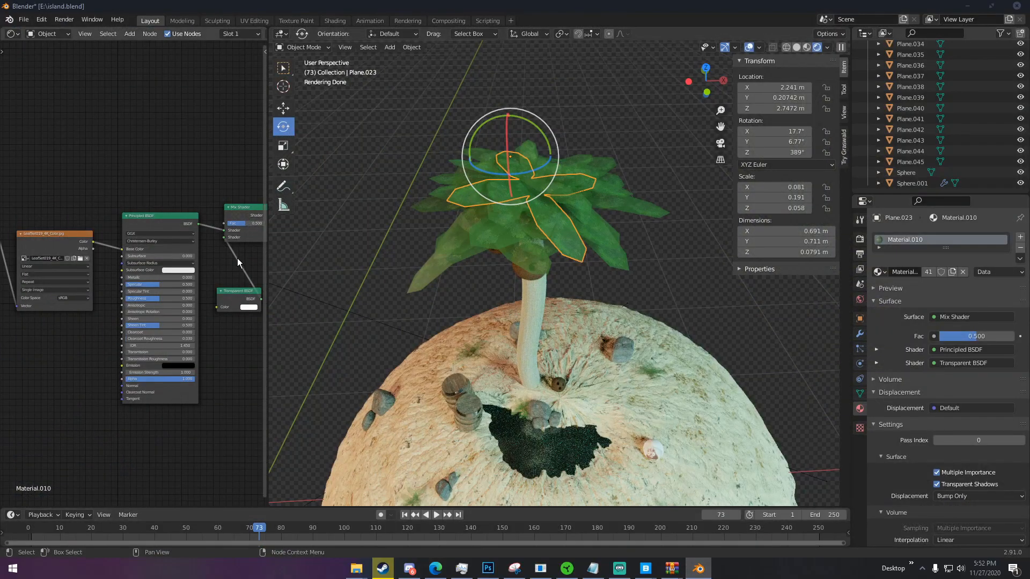
Replace the palm leaf material's color image in Blender with leaf.jpg from the Downloads folder.
{"action": "left_click", "coordinate": [81, 258]}
{"action": "left_click", "coordinate": [270, 230]}
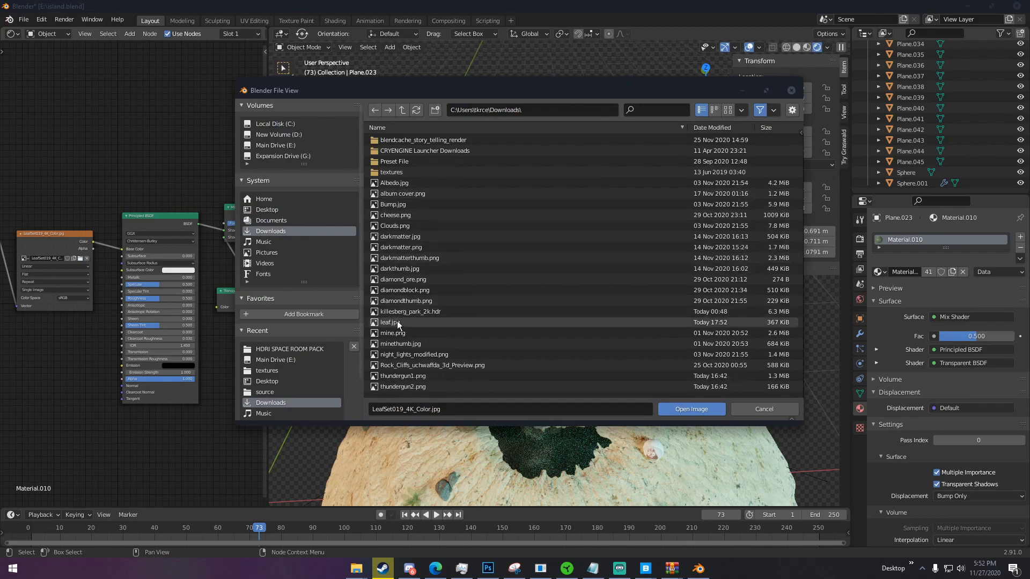
{"action": "double_click", "coordinate": [390, 322]}
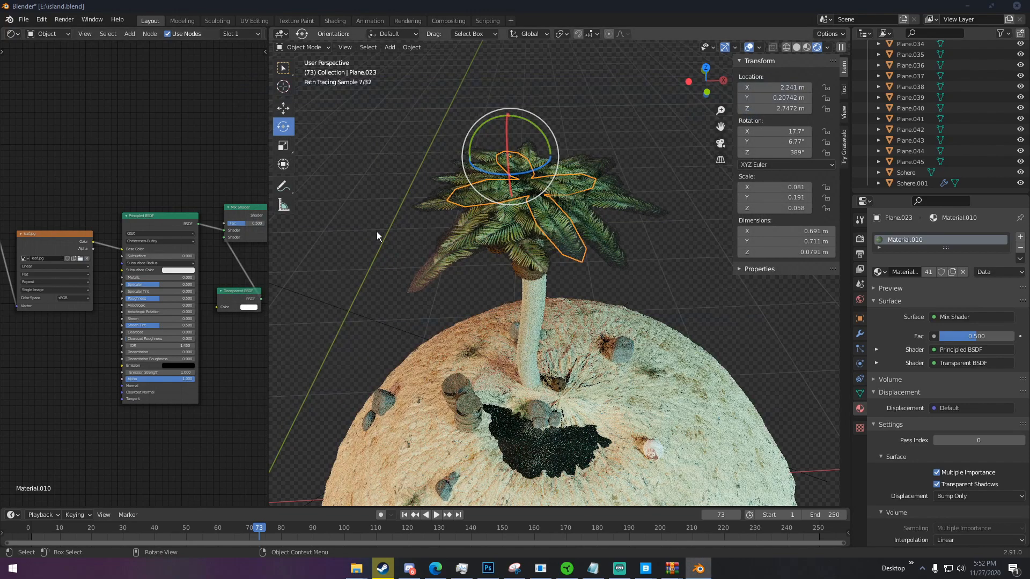
{"action": "left_click", "coordinate": [373, 234]}
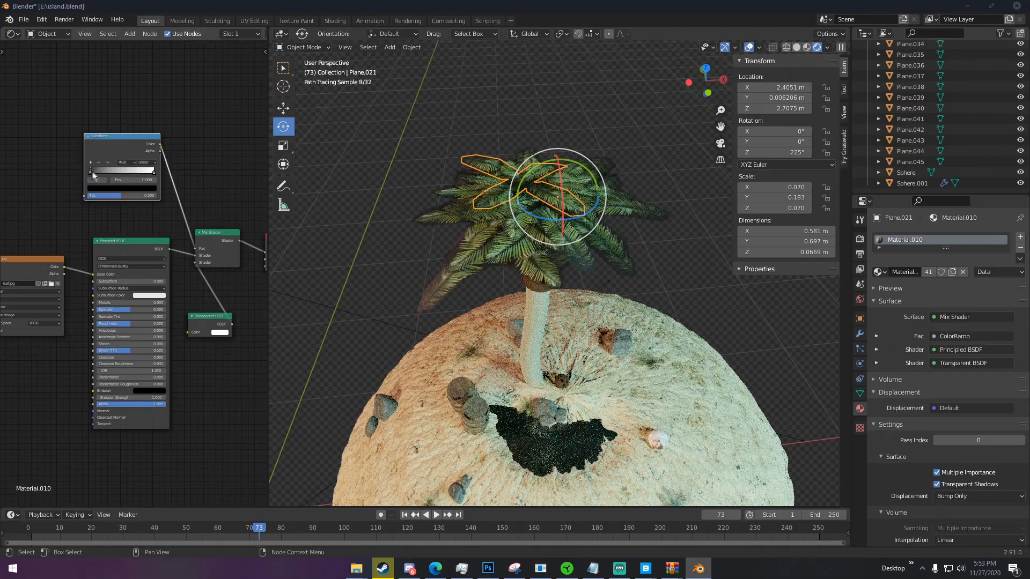
Adjust the ColorRamp driving the palm leaf's transparency, moving its white stop toward the black stop.
{"action": "mouse_move", "coordinate": [92, 173]}
{"action": "left_mouse_down"}
{"action": "mouse_move", "coordinate": [121, 171]}
{"action": "mouse_move", "coordinate": [73, 172]}
{"action": "left_mouse_up"}
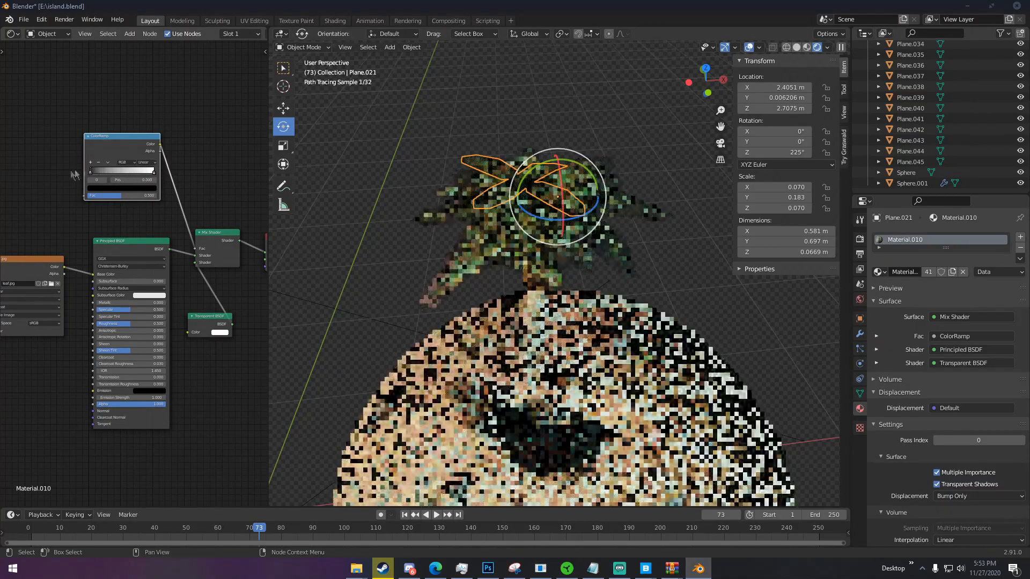
{"action": "mouse_move", "coordinate": [153, 172]}
{"action": "left_mouse_down"}
{"action": "mouse_move", "coordinate": [115, 173]}
{"action": "mouse_move", "coordinate": [139, 175]}
{"action": "left_mouse_up"}
{"action": "mouse_move", "coordinate": [380, 266]}
{"action": "middle_mouse_down"}
{"action": "mouse_move", "coordinate": [385, 210]}
{"action": "mouse_move", "coordinate": [396, 215]}
{"action": "mouse_move", "coordinate": [403, 271]}
{"action": "mouse_move", "coordinate": [436, 317]}
{"action": "mouse_move", "coordinate": [460, 294]}
{"action": "middle_mouse_up"}
{"action": "scroll", "coordinate": [460, 294], "scroll_direction": "up", "scroll_amount": 4}
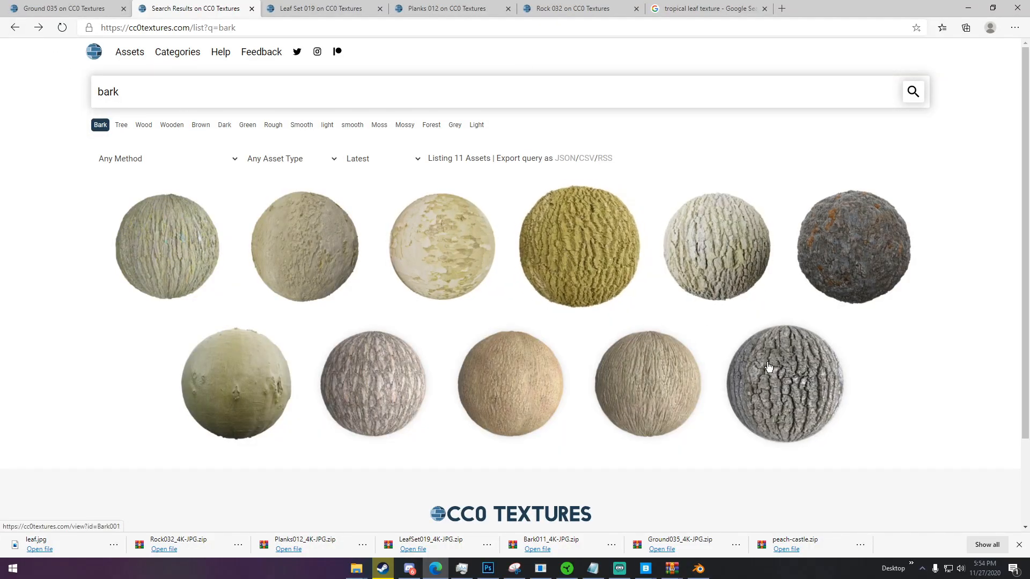
Download the 4K JPG version of Bark 001, open Bark001_4K-JPG.zip, and start extracting its texture files.
{"action": "left_click", "coordinate": [768, 367]}
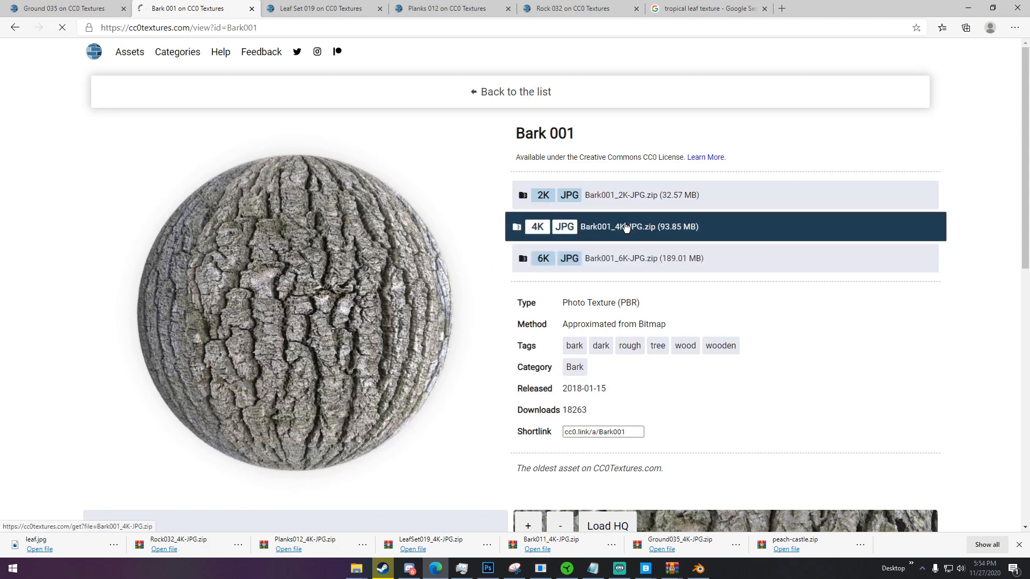
{"action": "left_click", "coordinate": [626, 227]}
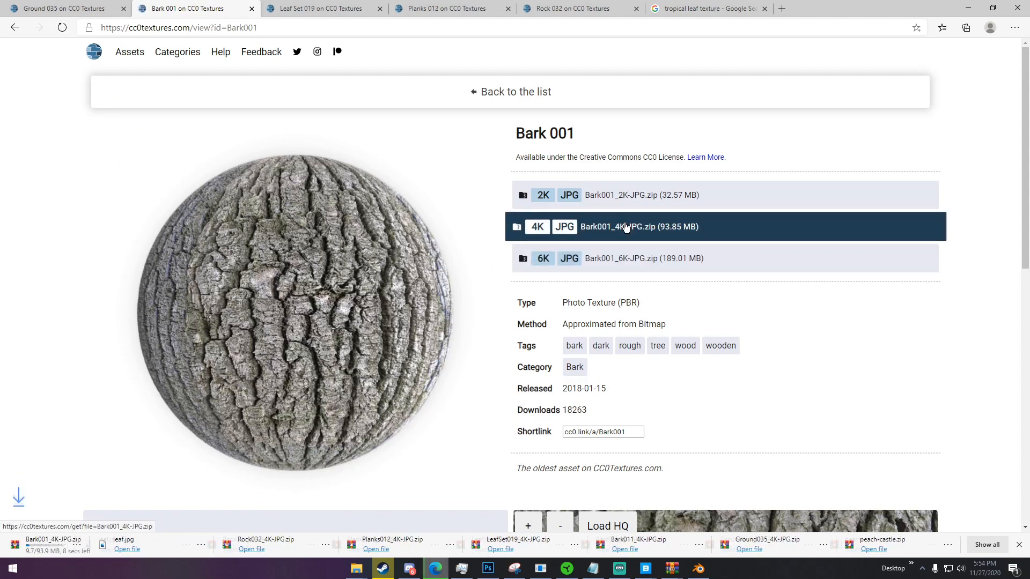
{"action": "left_click", "coordinate": [86, 547]}
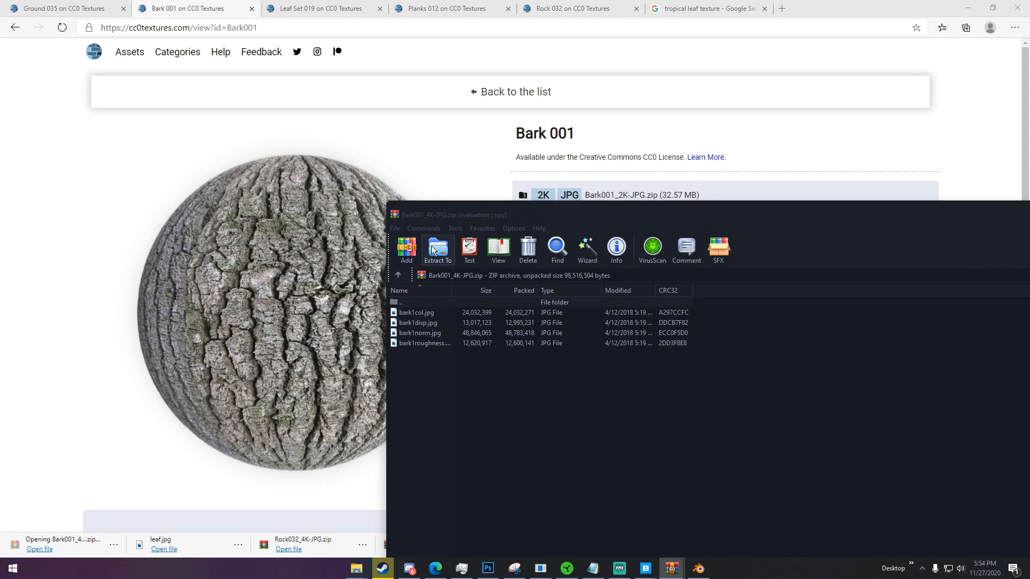
{"action": "left_click", "coordinate": [820, 356]}
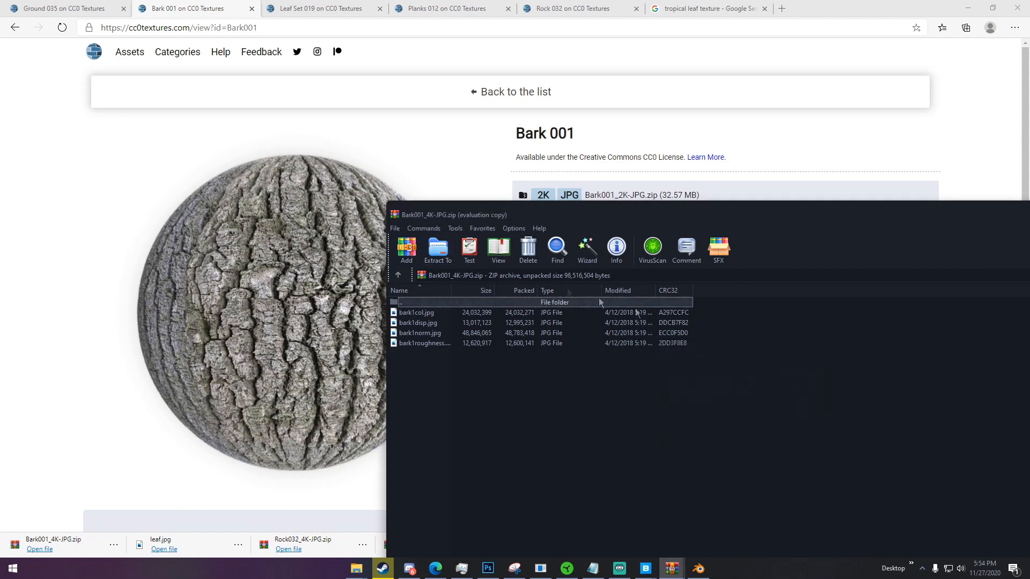
{"action": "left_click", "coordinate": [438, 250]}
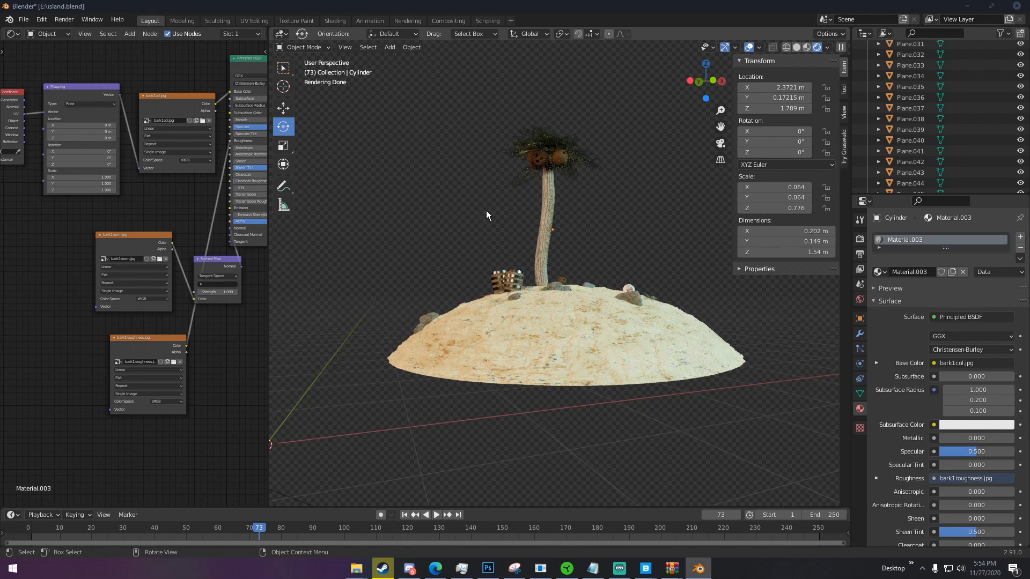
Set the World surface to Background with a Nishita Sky Texture as its color and a strength of 0.100.
{"action": "middle_click_drag", "start_coordinate": [486, 210], "coordinate": [485, 223]}
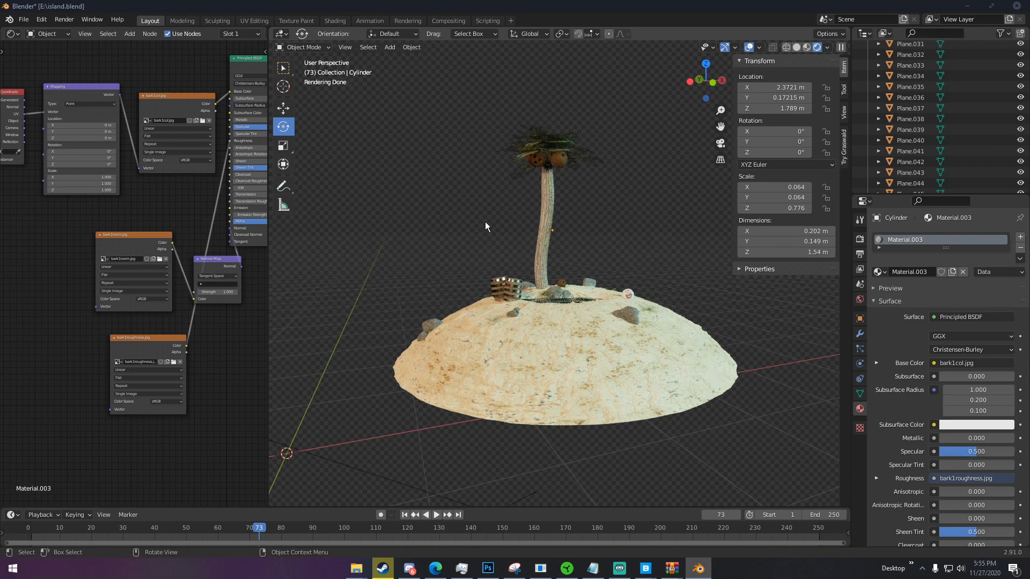
{"action": "left_click", "coordinate": [856, 298]}
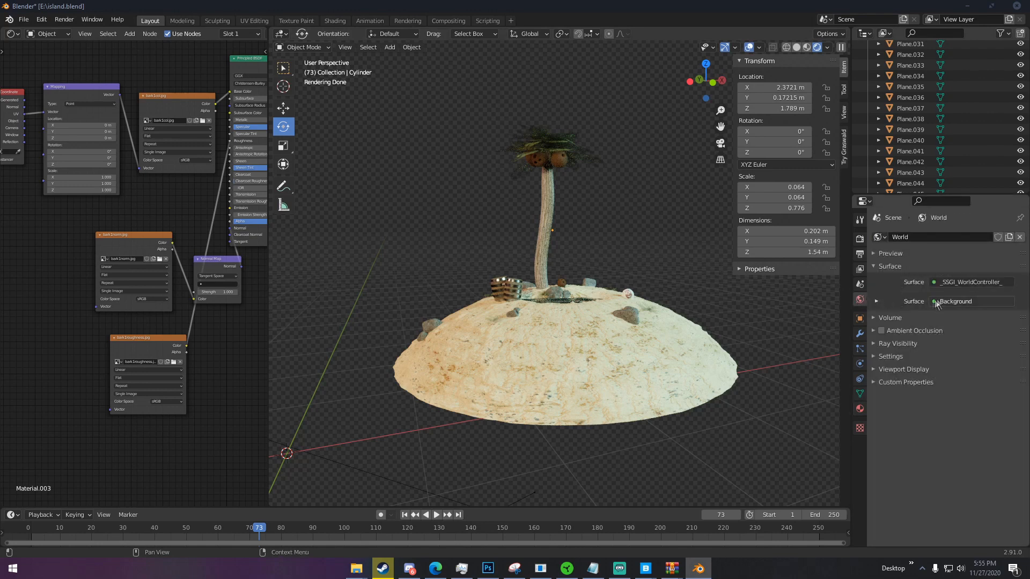
{"action": "left_click", "coordinate": [878, 302]}
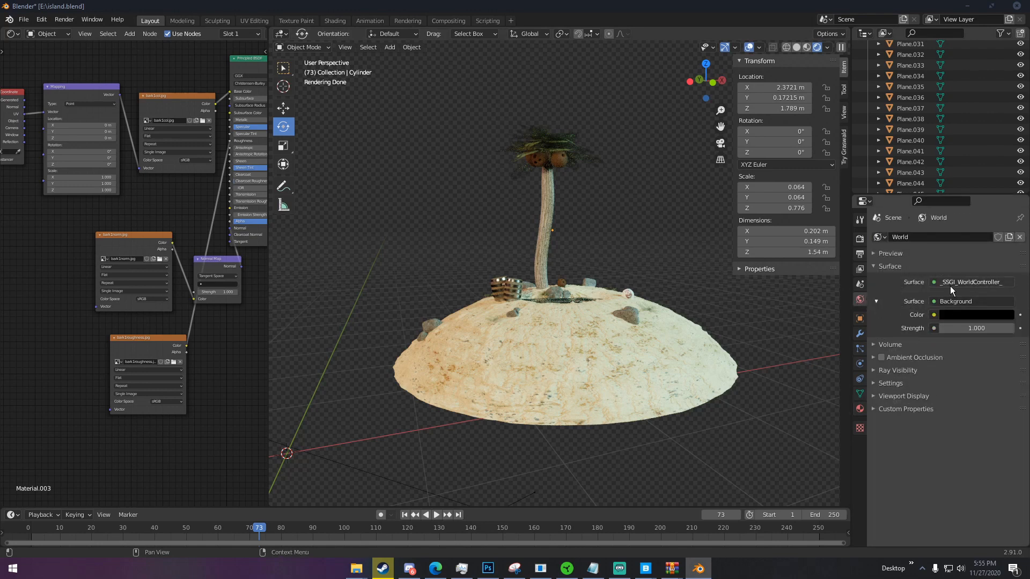
{"action": "left_click", "coordinate": [951, 285]}
{"action": "left_click", "coordinate": [894, 318]}
{"action": "left_click", "coordinate": [941, 285]}
{"action": "left_click", "coordinate": [853, 329]}
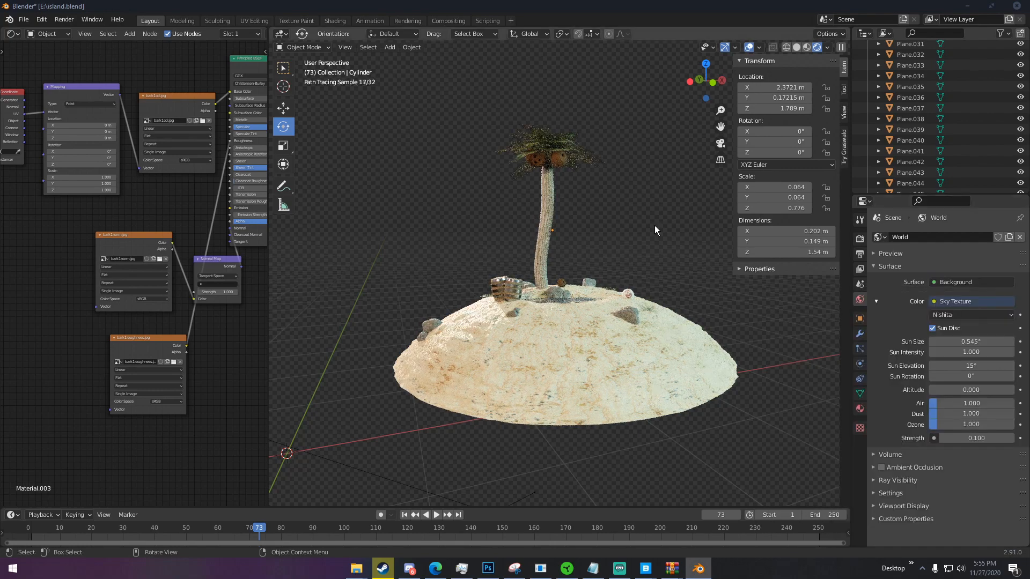
Turn off the Transparent film option in the Cycles render settings.
{"action": "left_click", "coordinate": [860, 240]}
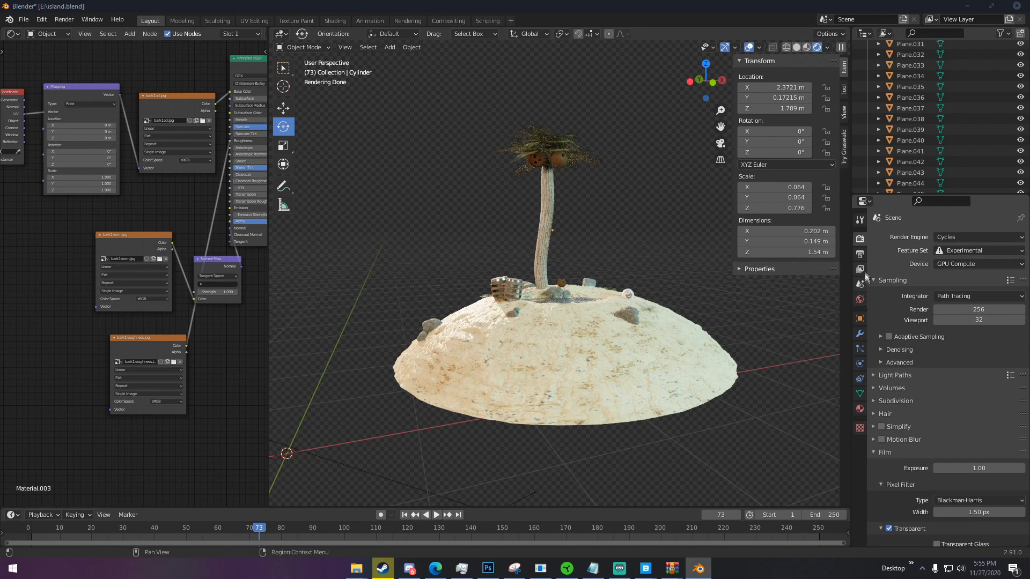
{"action": "left_click", "coordinate": [860, 255]}
{"action": "scroll", "coordinate": [900, 380], "scroll_direction": "down", "scroll_amount": 1}
{"action": "scroll", "coordinate": [900, 386], "scroll_direction": "up", "scroll_amount": 1}
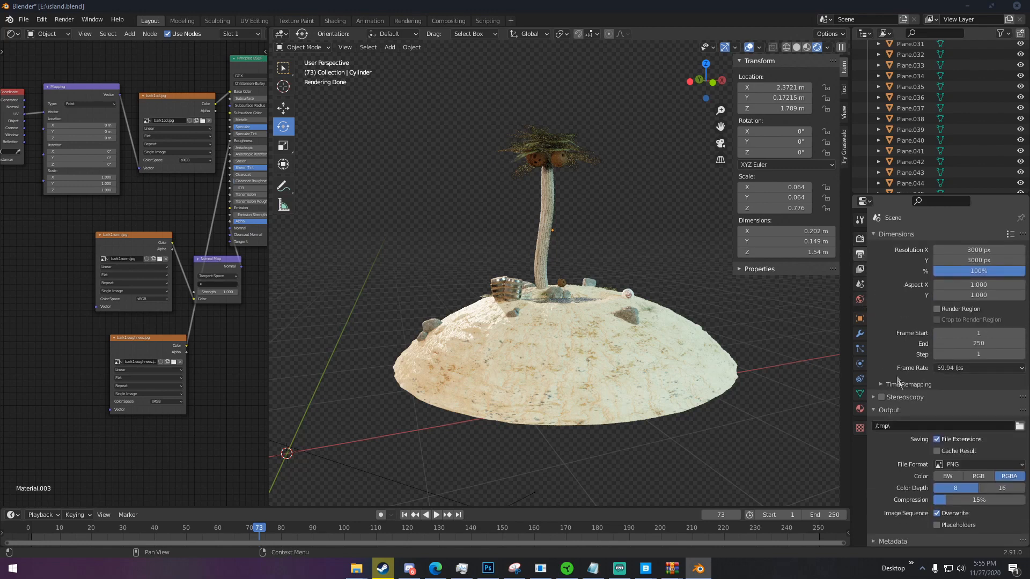
{"action": "left_click", "coordinate": [860, 270]}
{"action": "left_click", "coordinate": [860, 240]}
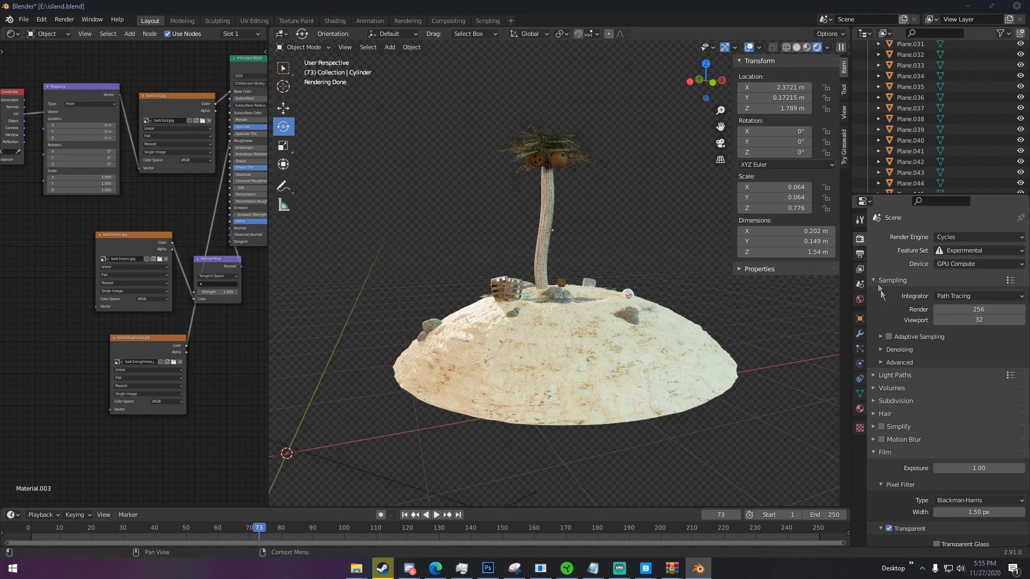
{"action": "left_click", "coordinate": [889, 529]}
Turn the Transparent film option back on and check the island in the rendered view.
{"action": "middle_click_drag", "start_coordinate": [728, 397], "coordinate": [719, 424]}
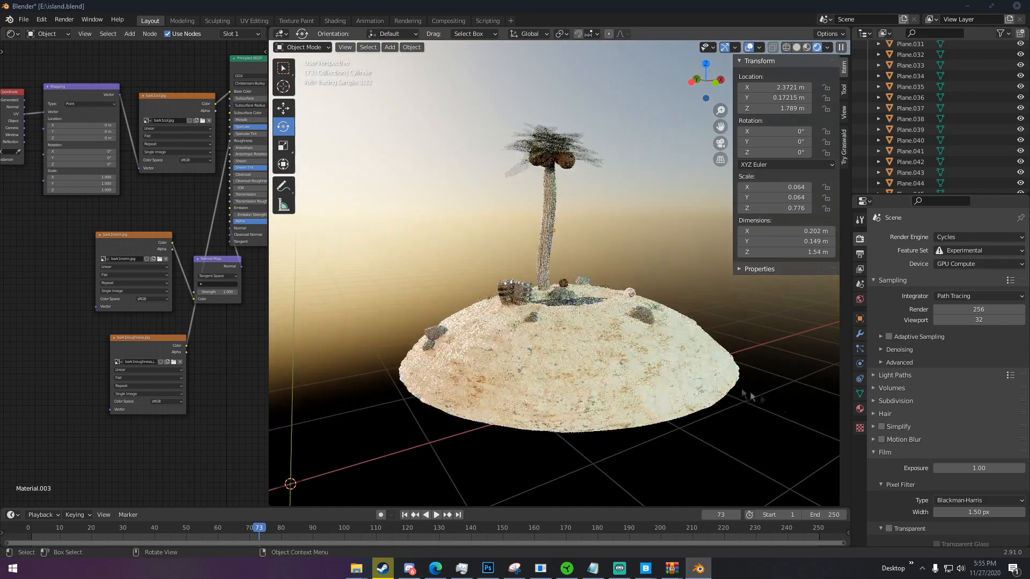
{"action": "scroll", "coordinate": [899, 490], "scroll_direction": "down", "scroll_amount": 1}
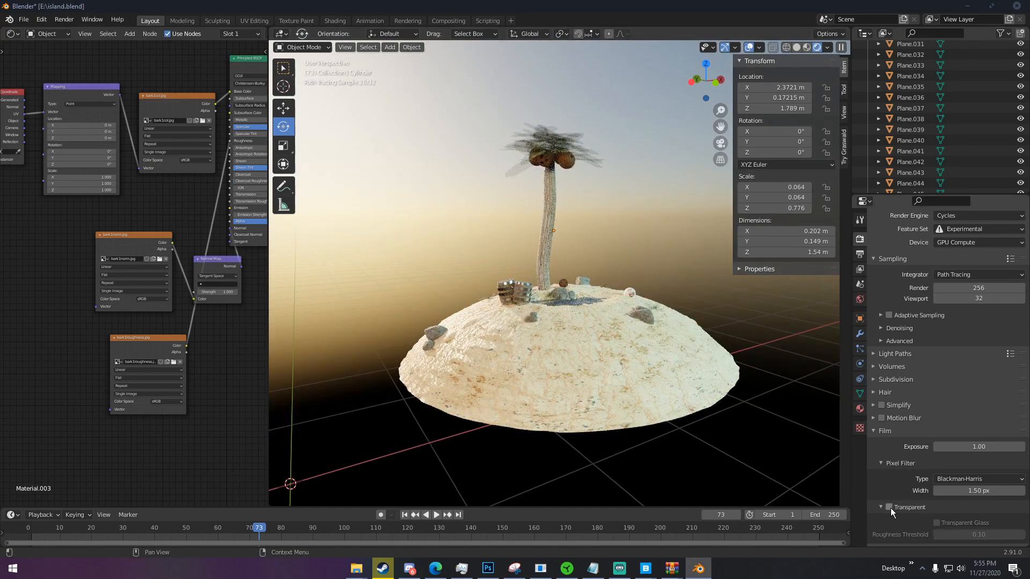
{"action": "left_click", "coordinate": [890, 508]}
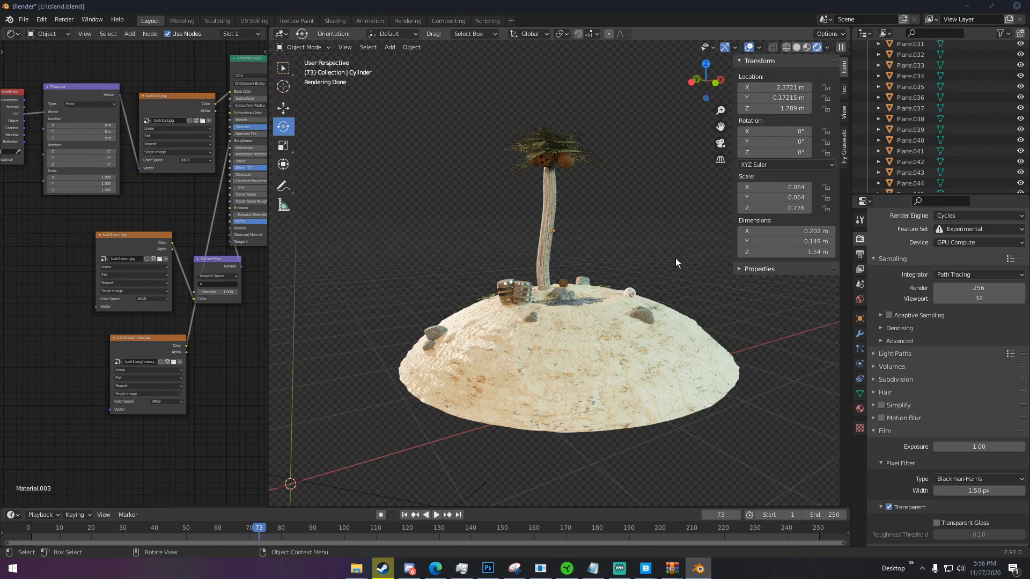
{"action": "scroll", "coordinate": [676, 261], "scroll_direction": "up", "scroll_amount": 1}
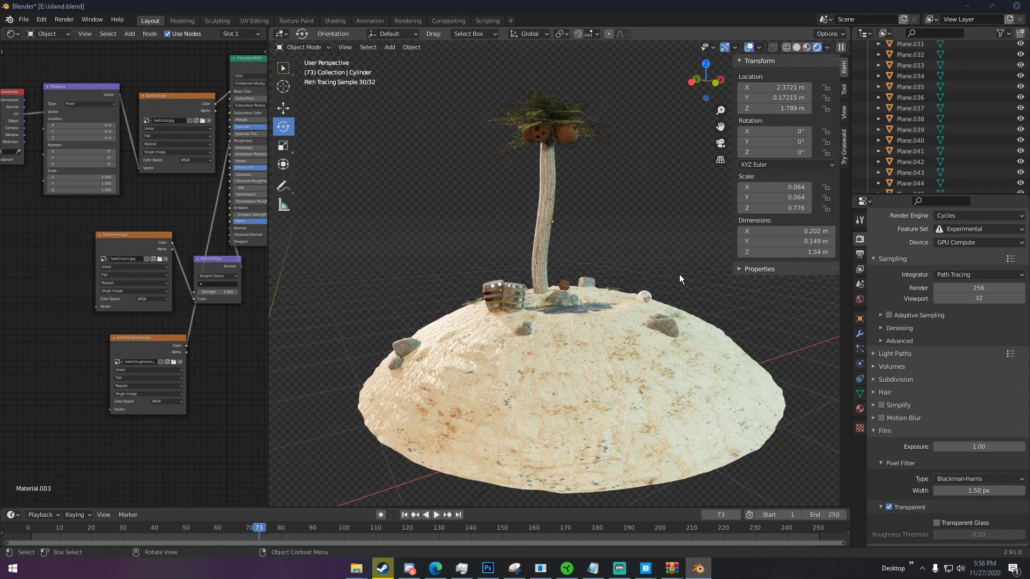
{"action": "scroll", "coordinate": [686, 285], "scroll_direction": "down", "scroll_amount": 1}
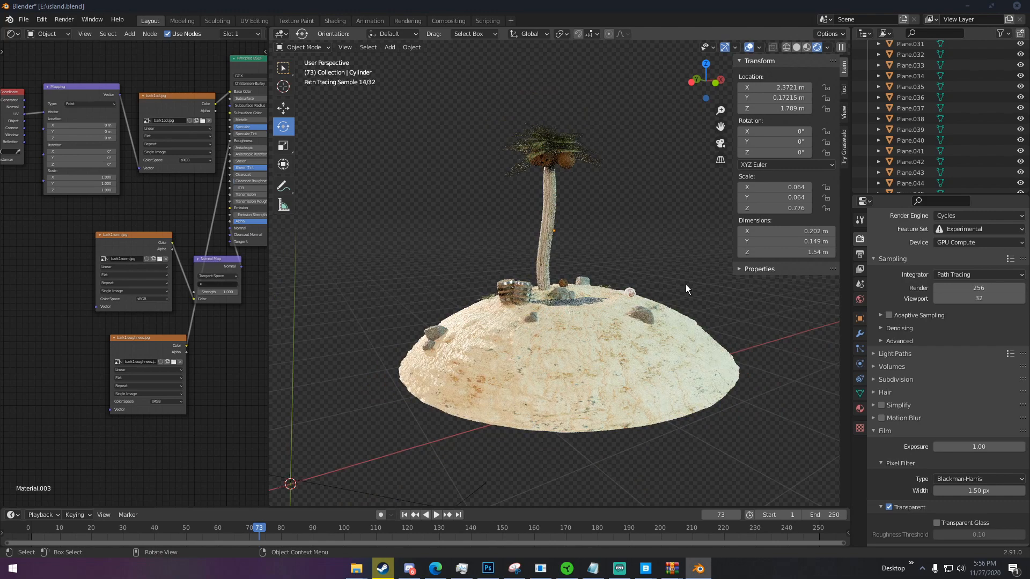